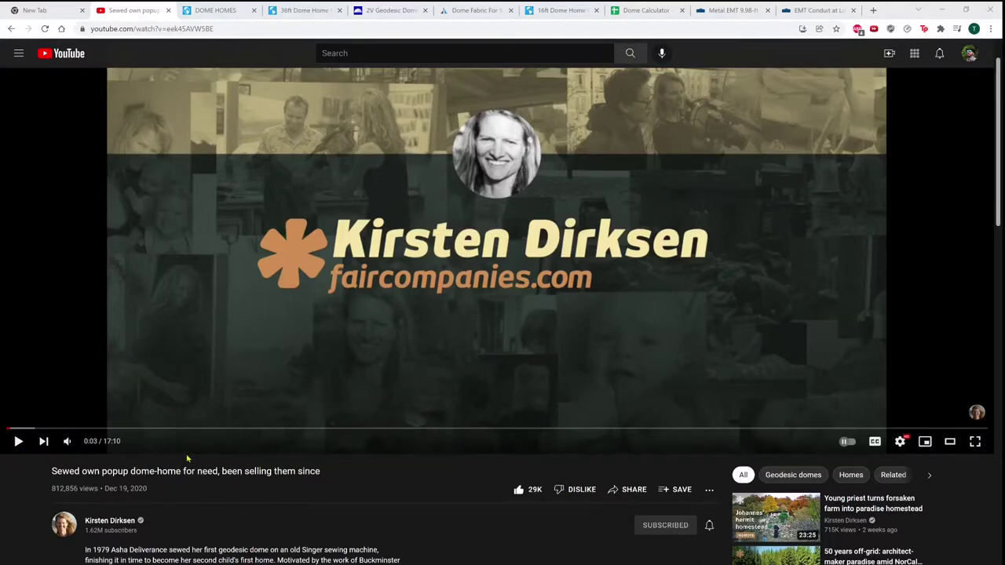
Skim the video on sewn pop-up dome homes by jumping to about 0:09, 1:29, 2:29 and 5:18.
drag(29, 432, 17, 432)
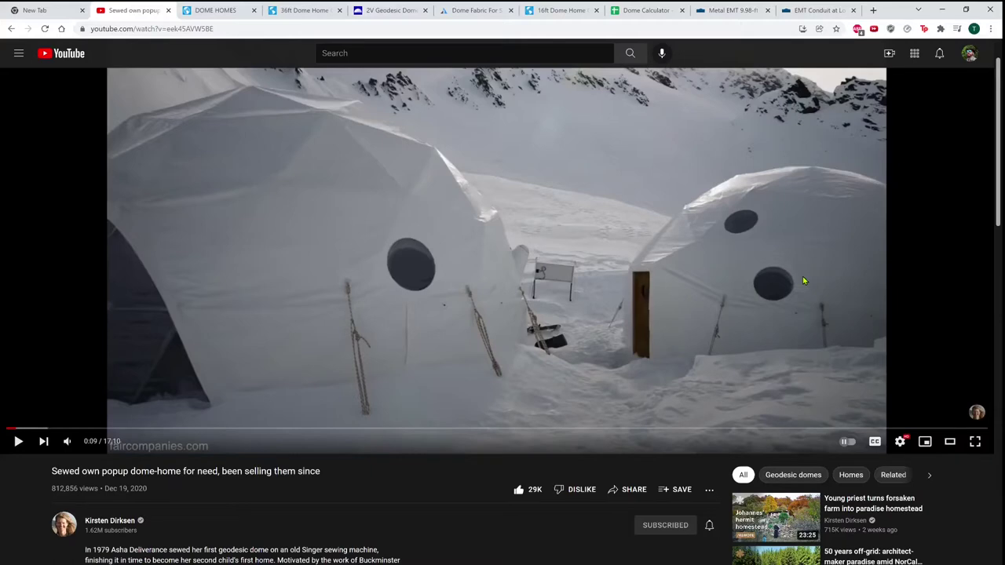
click(92, 432)
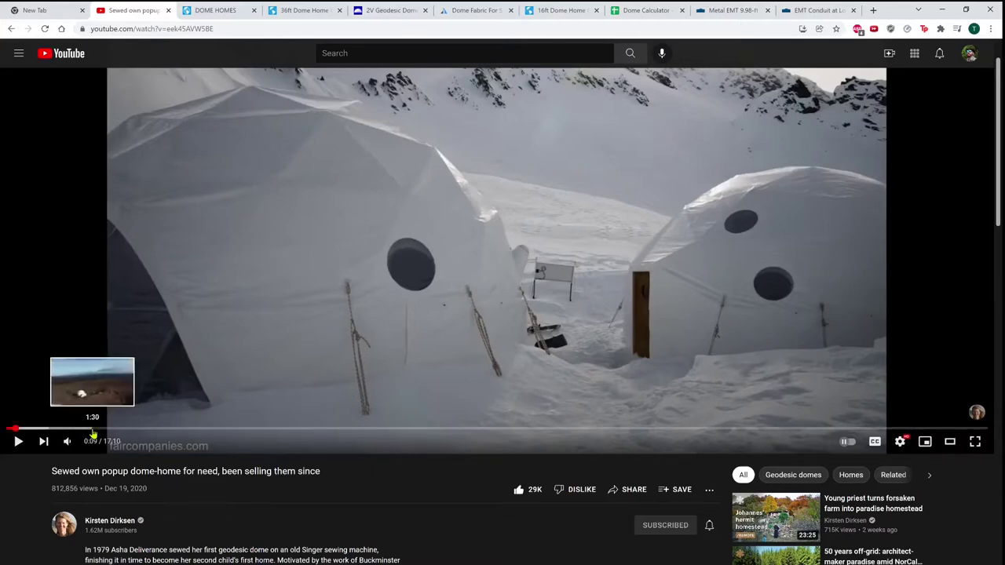
click(134, 432)
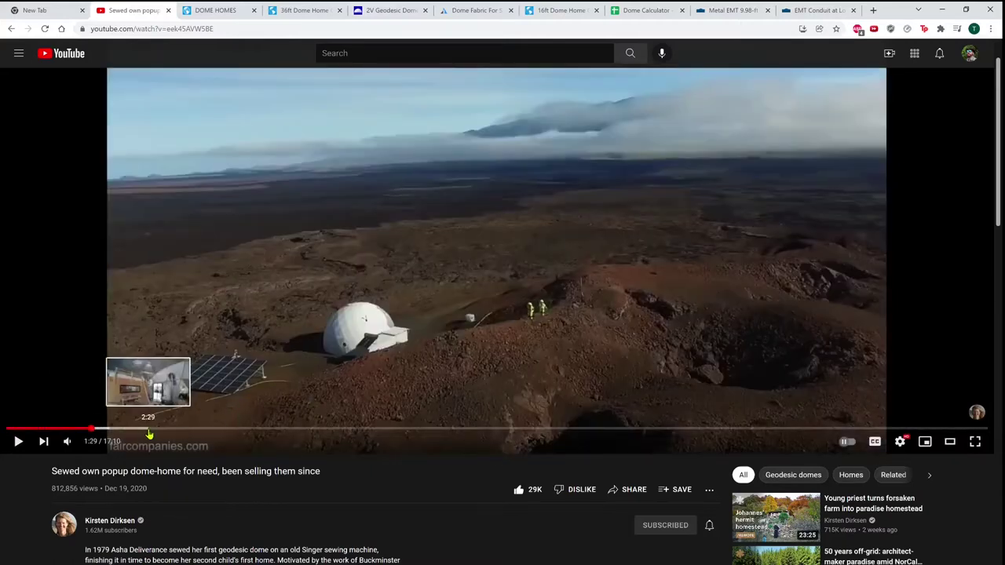
click(148, 432)
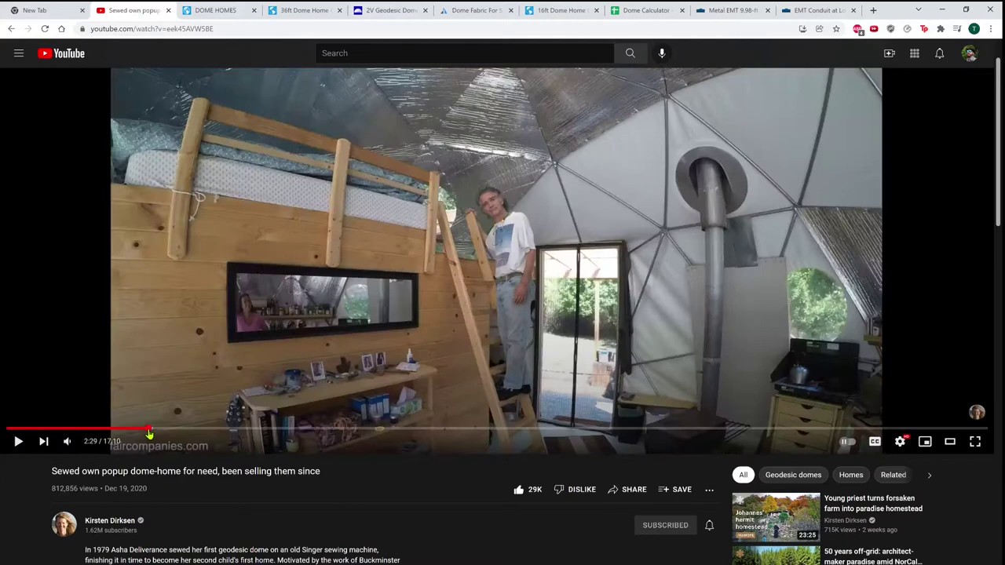
click(308, 429)
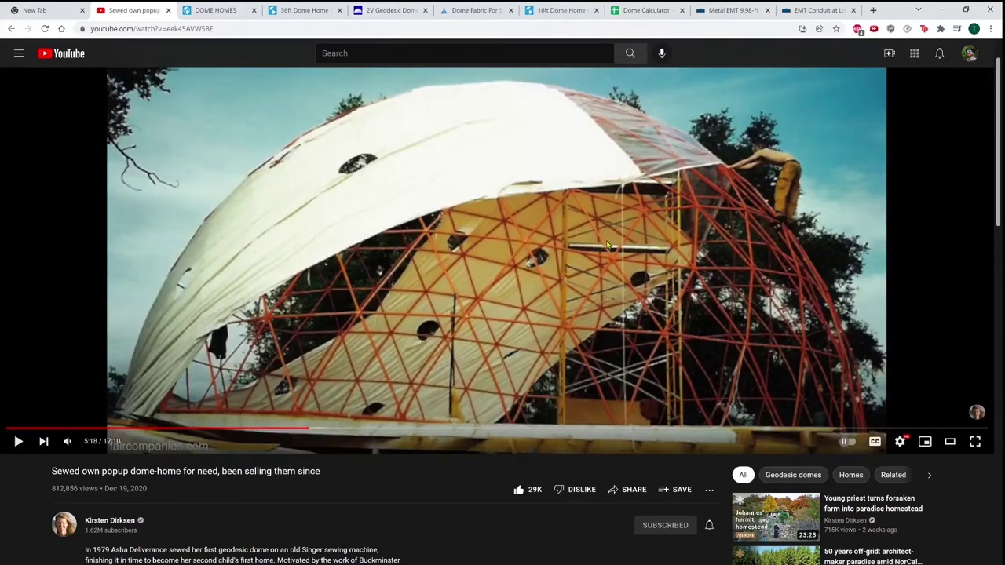
Look over the Pacific Domes dome home uses and check the price of the 36ft Dome Home.
click(214, 10)
scroll(106, 211, up, 3)
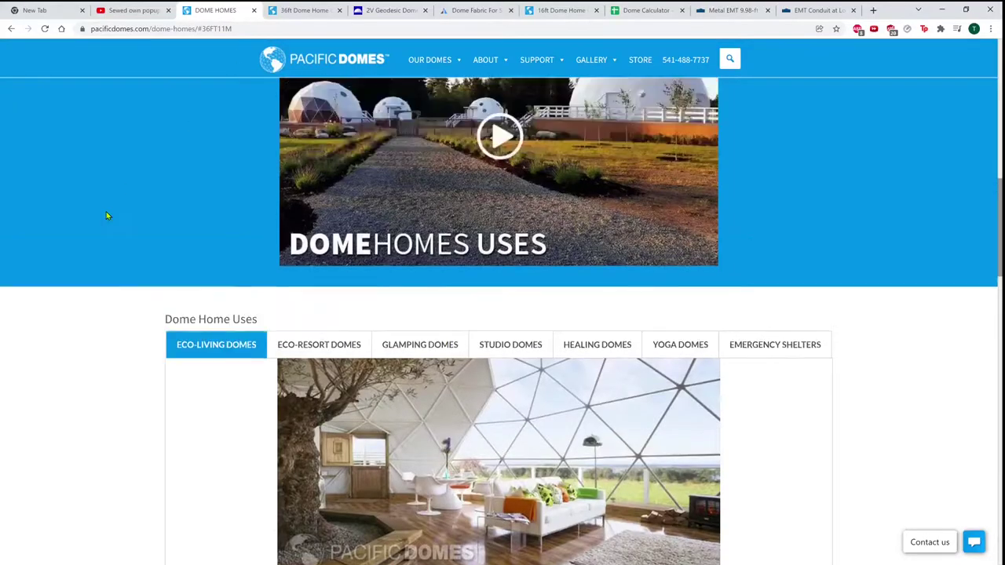
scroll(106, 211, down, 3)
click(304, 11)
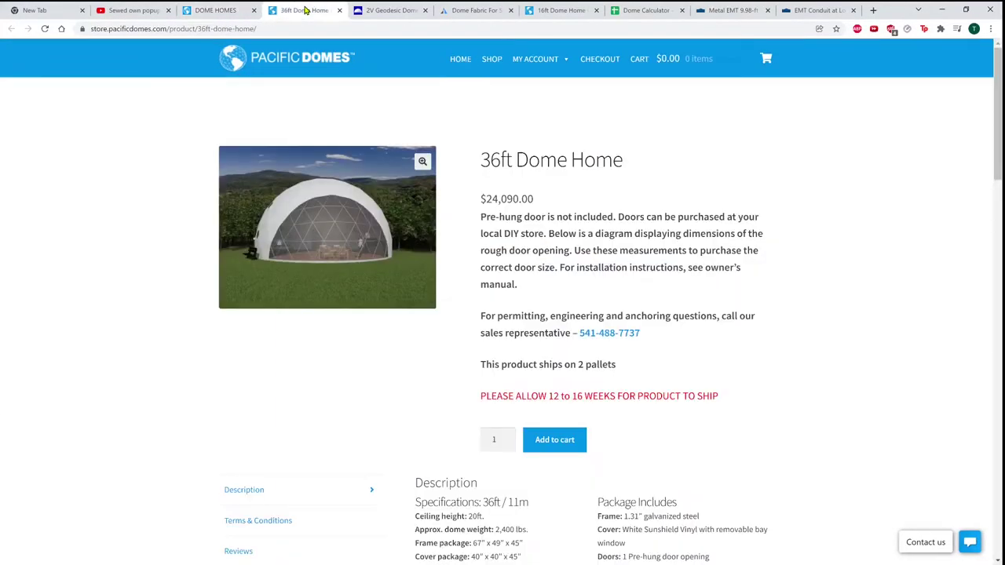
drag(487, 200, 537, 204)
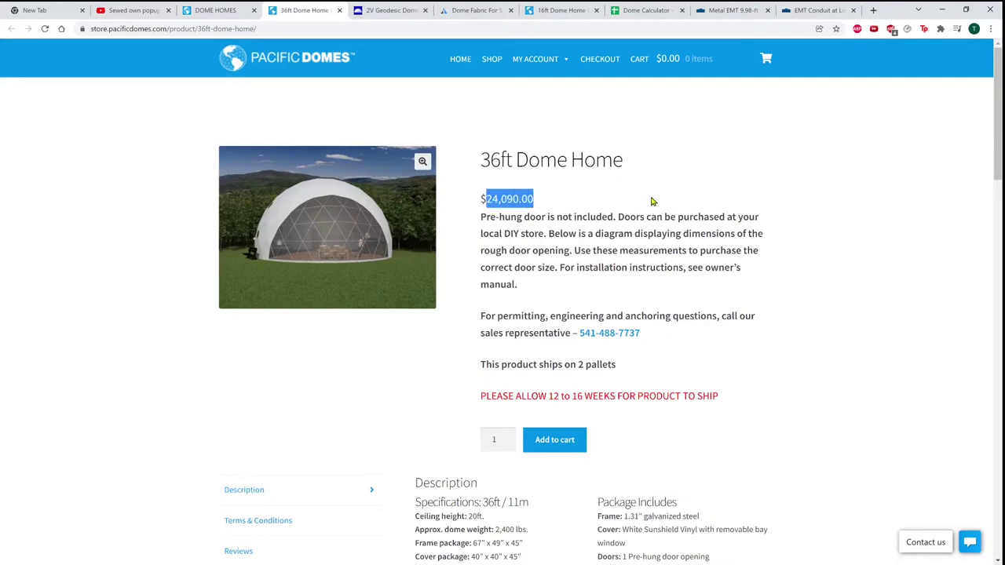
click(560, 250)
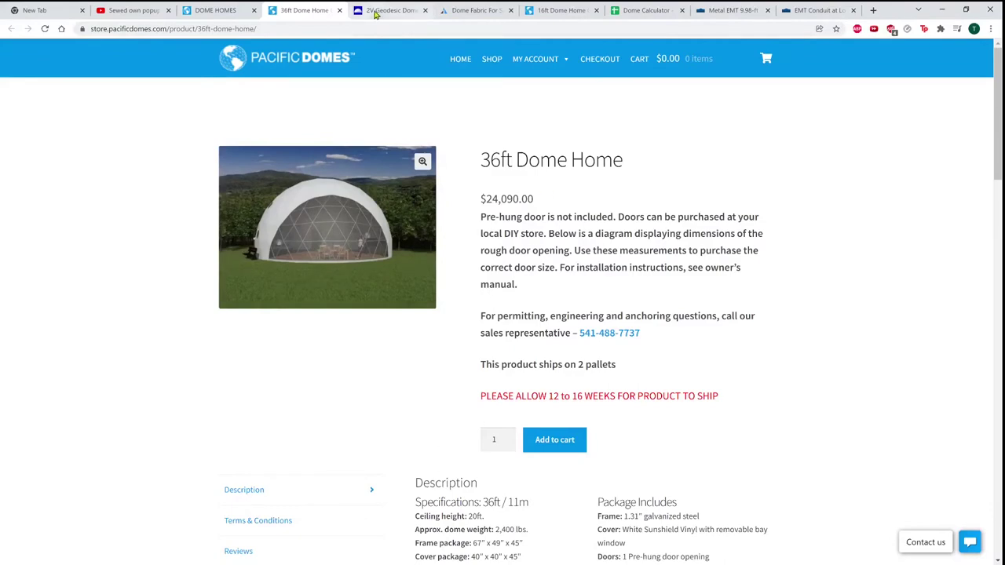
Examine Domerama's 2V Geodesic Dome Calculator, its list of other calculators and the Frequency 2 dome illustration.
click(383, 17)
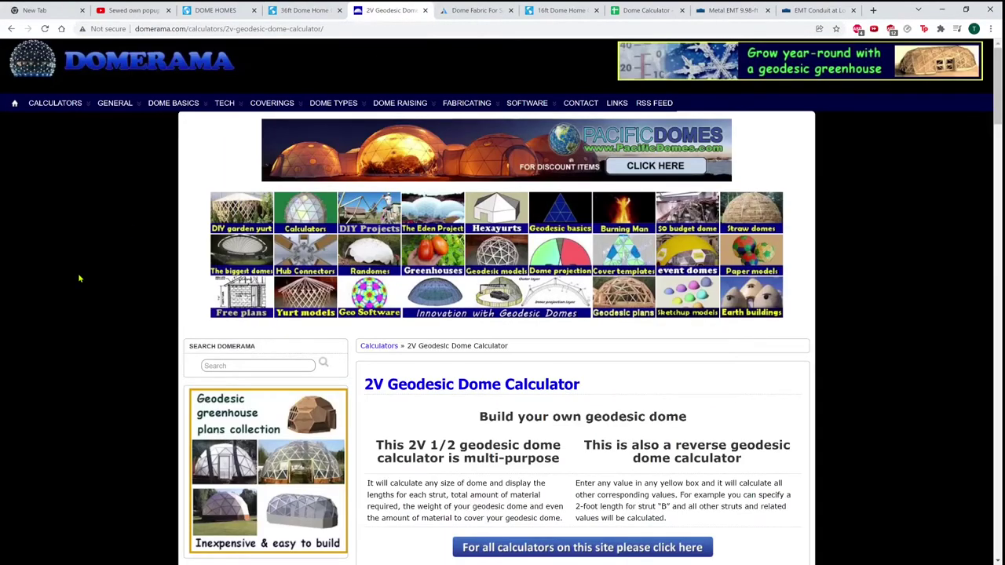
scroll(262, 386, down, 6)
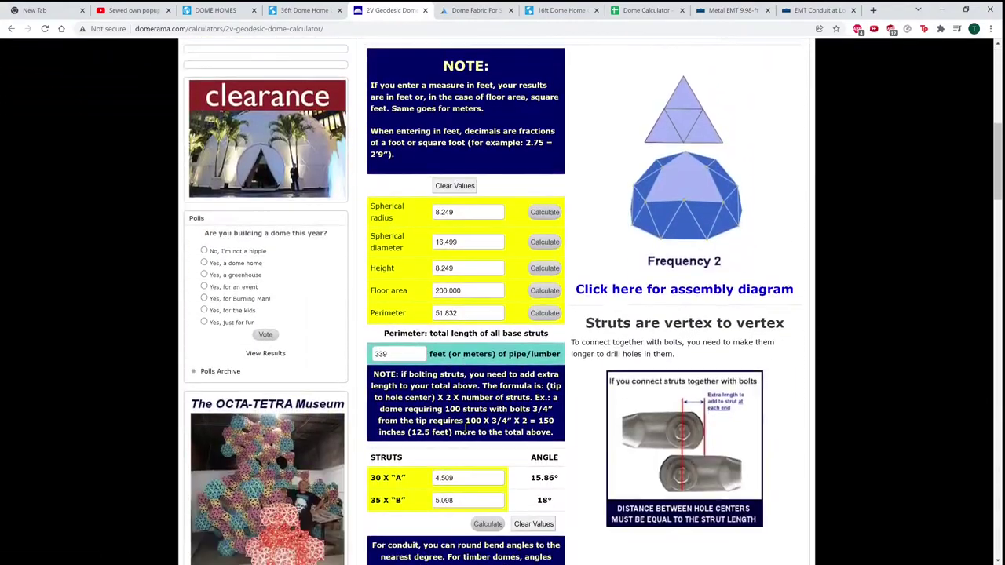
scroll(465, 428, up, 6)
mouse_move(69, 106)
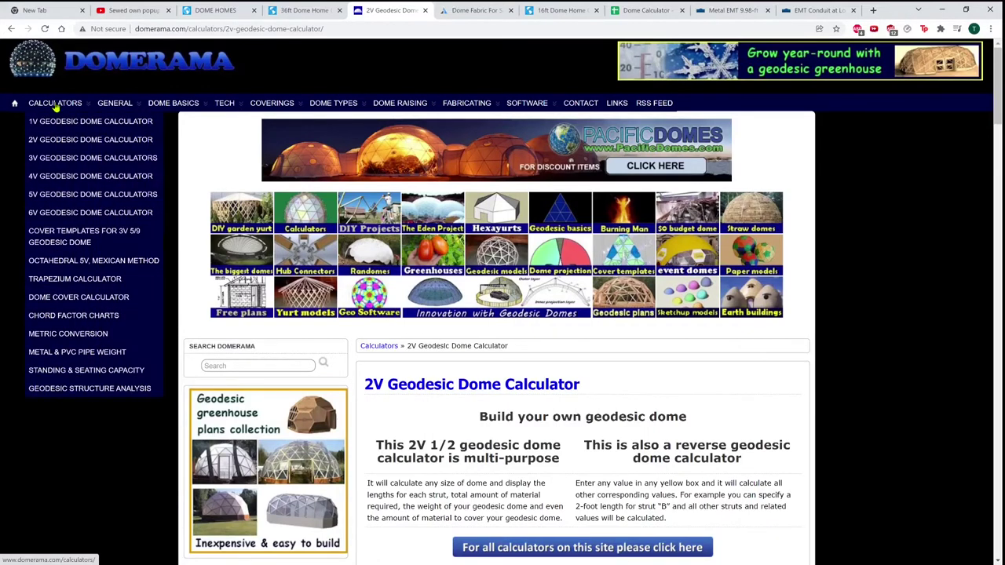
scroll(779, 277, down, 3)
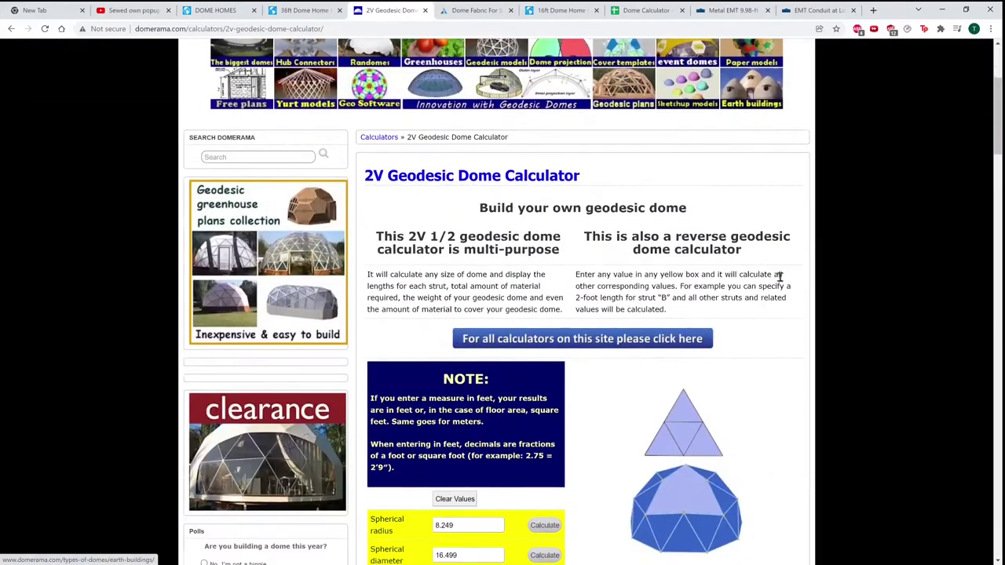
scroll(780, 276, down, 3)
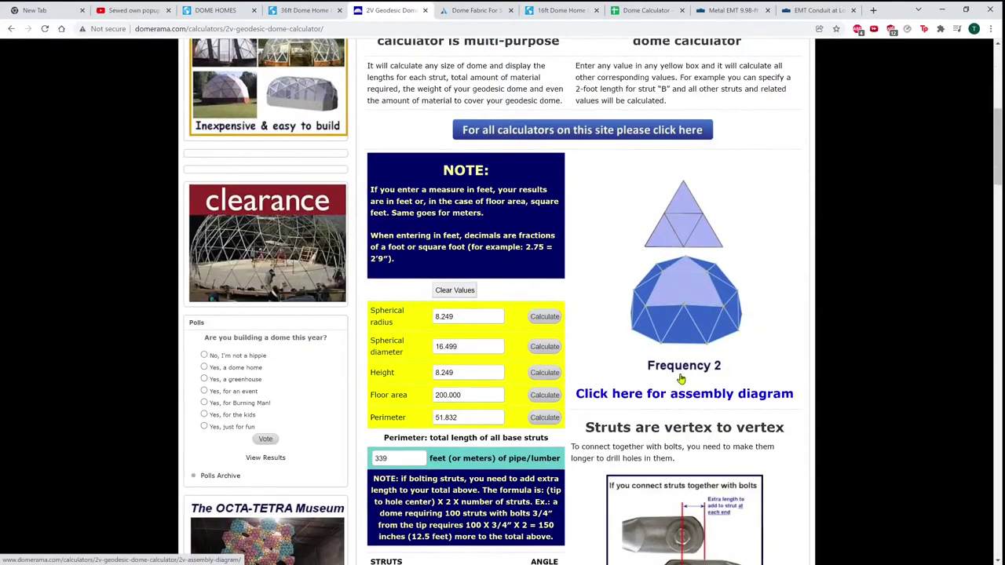
Open the 6V Geodesic Dome Calculator, view its assembly diagram and return to the calculator.
scroll(112, 259, up, 6)
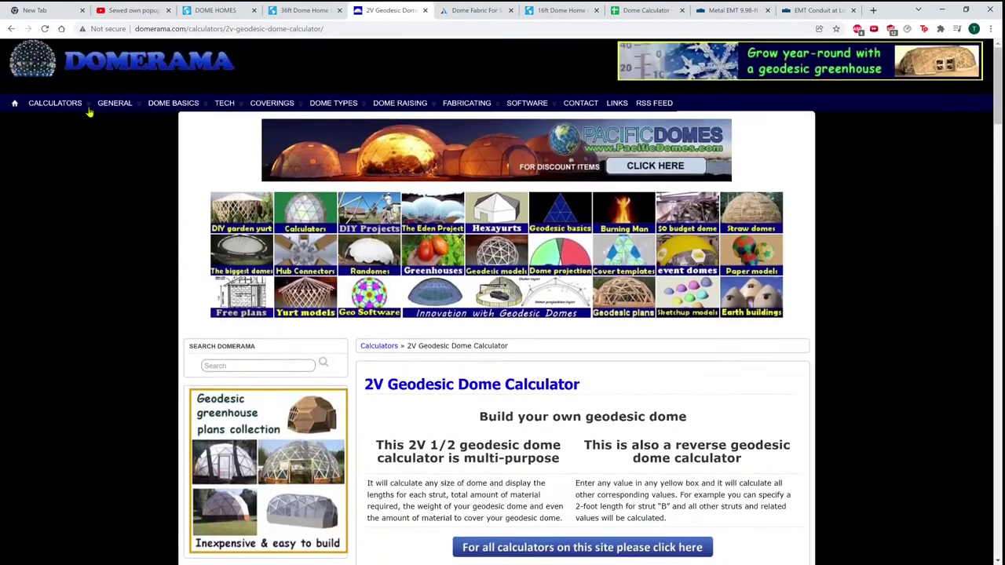
click(53, 214)
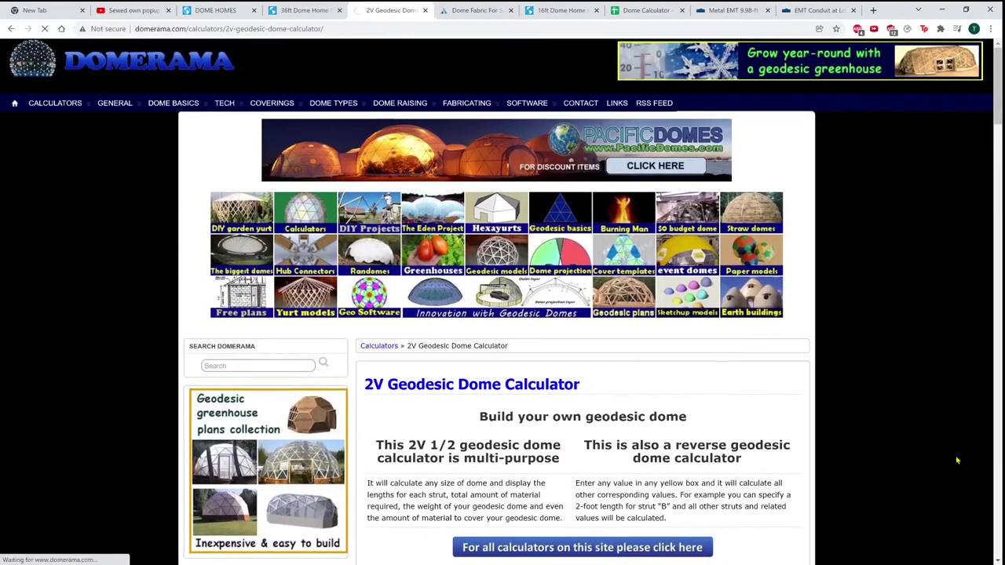
scroll(831, 363, down, 3)
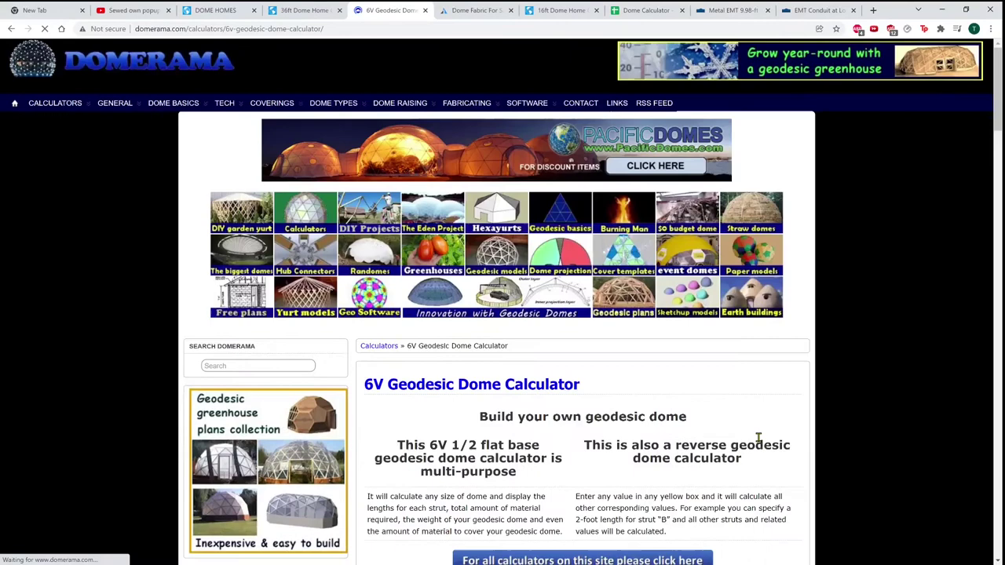
scroll(761, 448, down, 5)
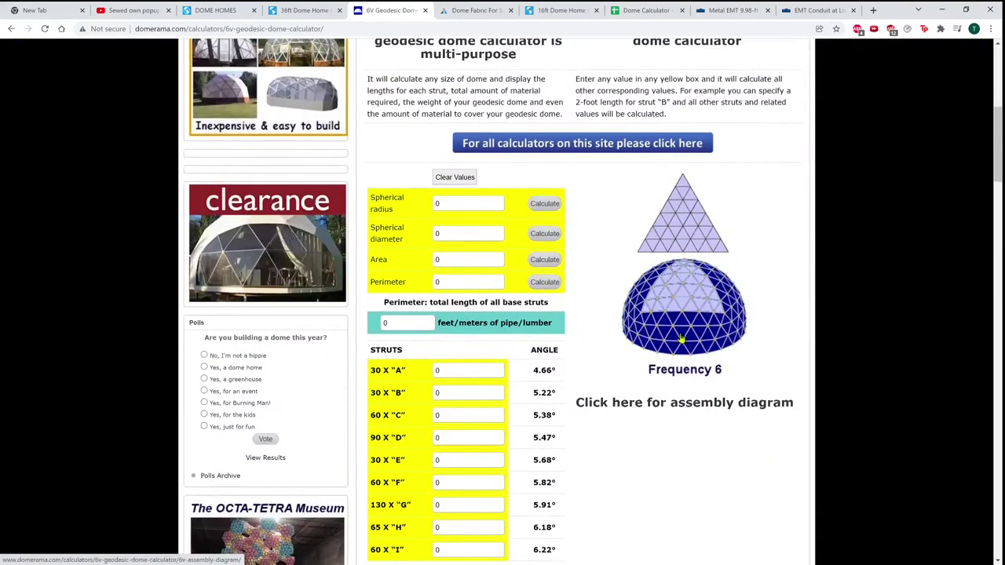
scroll(629, 345, down, 1)
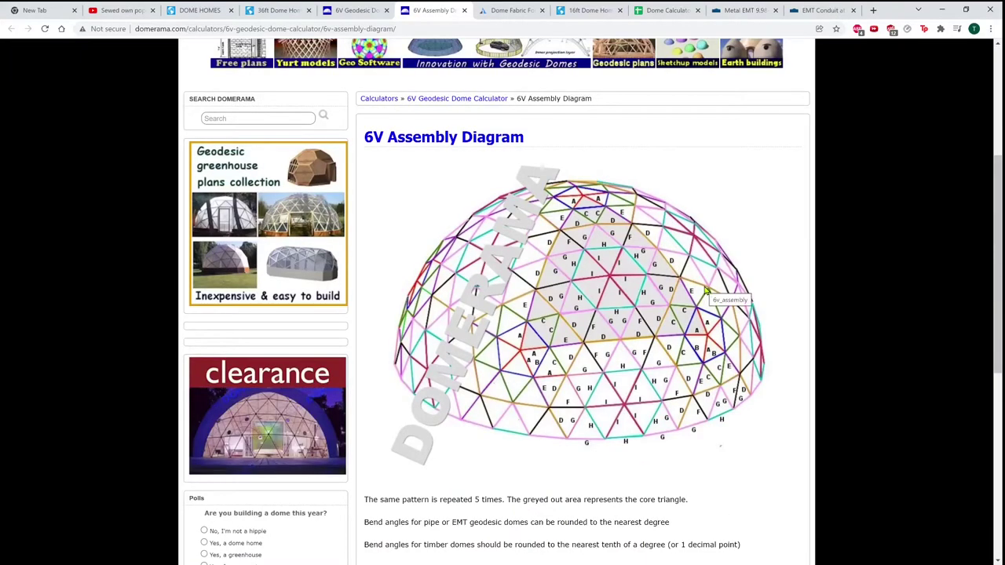
scroll(706, 290, down, 1)
key(ctrl+shift+Tab)
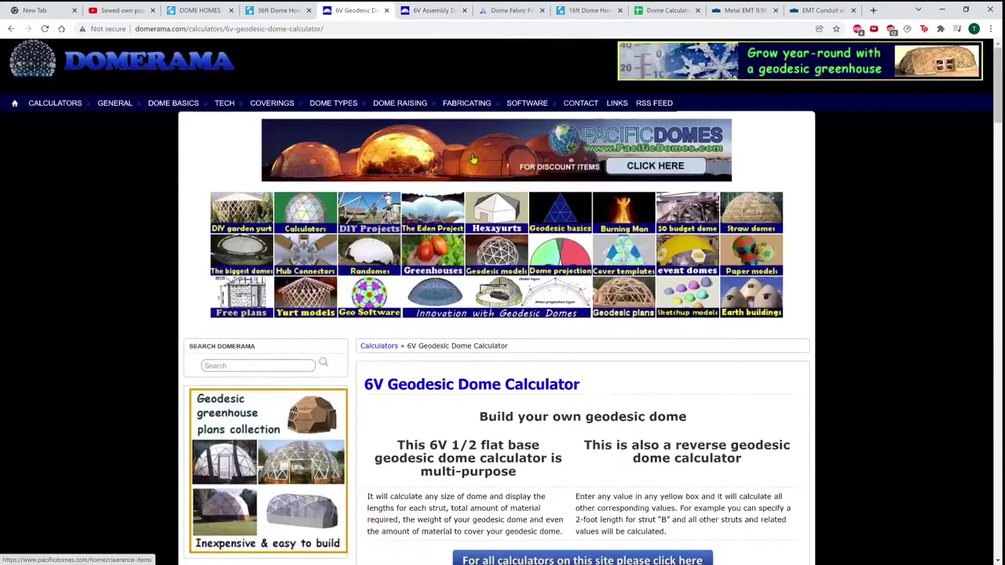
Review the repurposedMATERIALS dome fabric roll page, including its product photos, specifications and repurposing ideas.
click(507, 10)
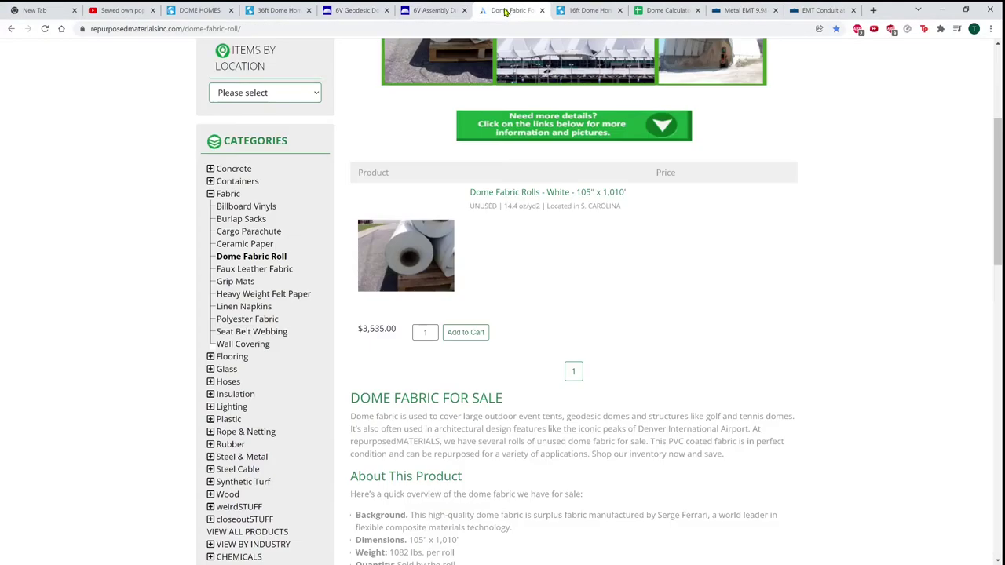
scroll(825, 269, up, 2)
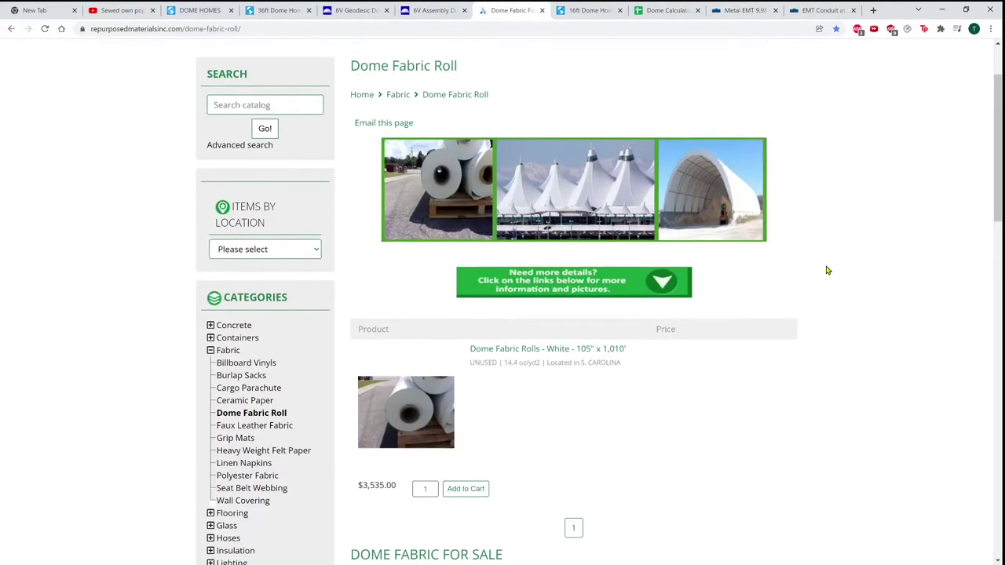
scroll(826, 271, down, 1)
scroll(826, 270, up, 1)
scroll(839, 335, down, 2)
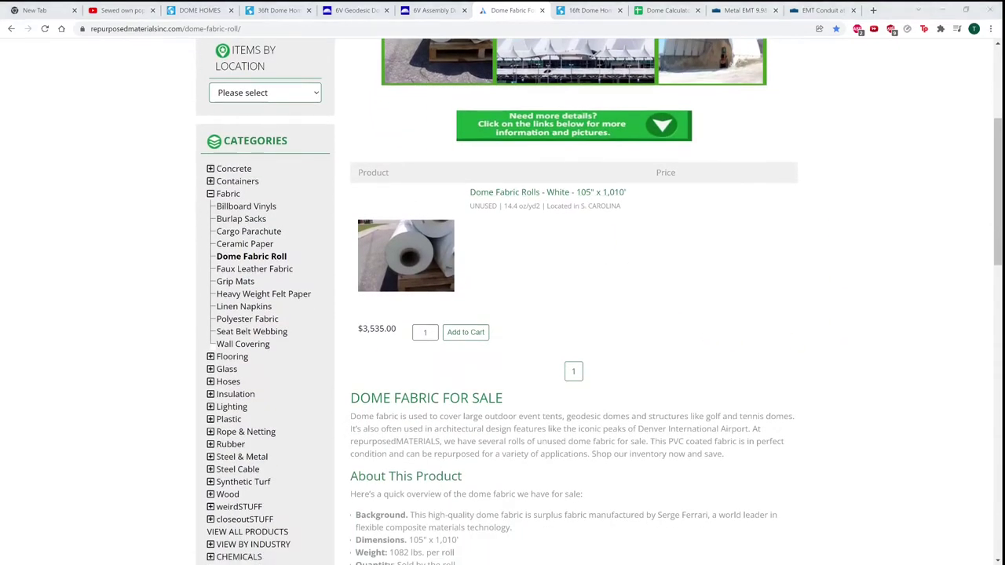
key(alt+Tab)
key(alt+Tab)
scroll(469, 424, down, 2)
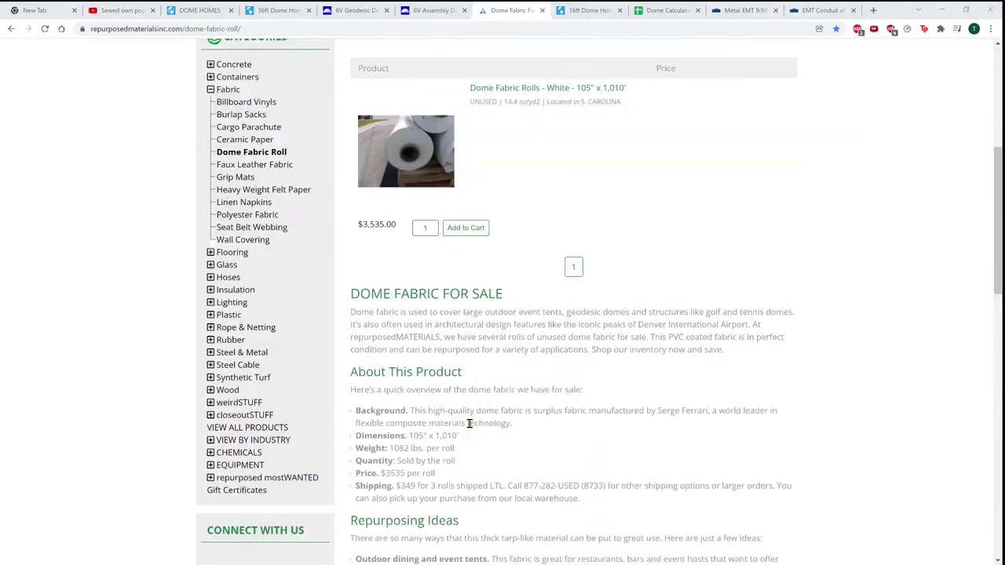
scroll(469, 424, down, 3)
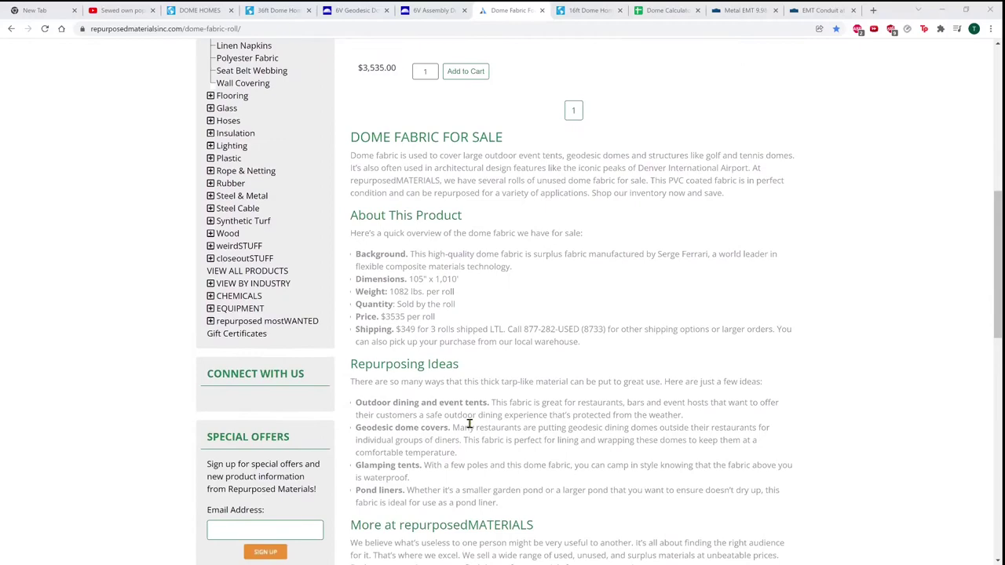
Check the dome fabric roll's price and its shipping details in the product overview.
scroll(469, 424, up, 5)
scroll(469, 424, up, 2)
scroll(404, 451, down, 1)
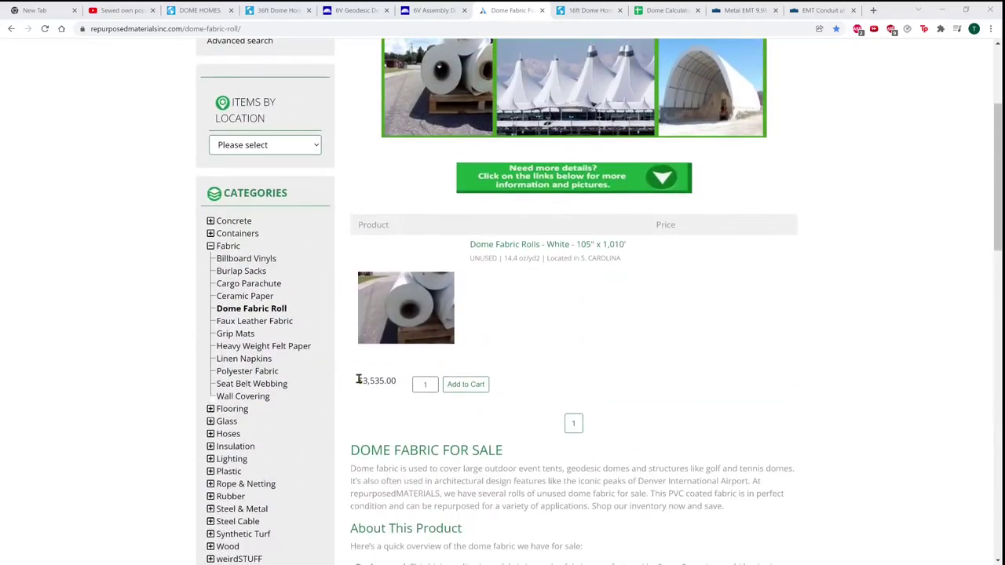
drag(362, 383, 390, 383)
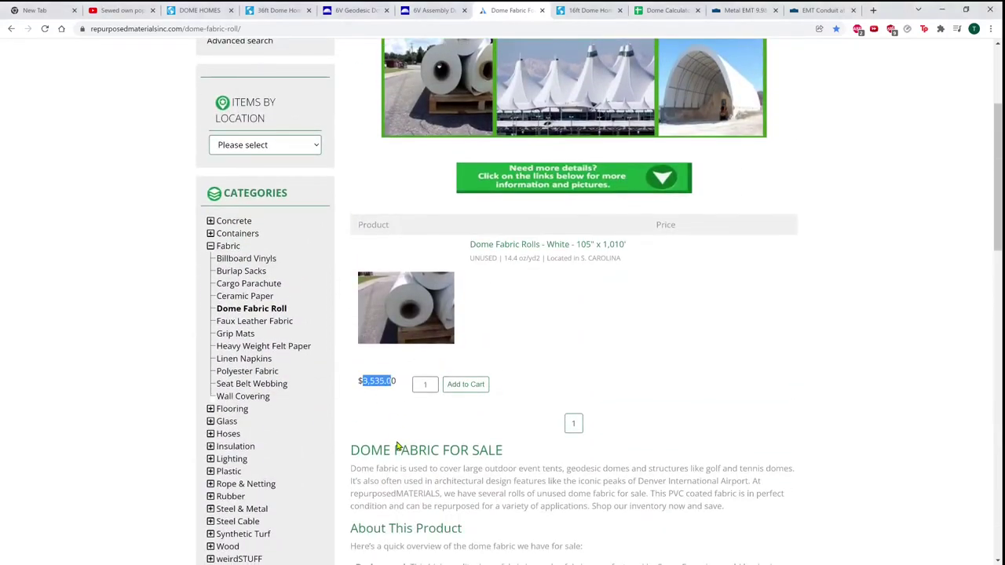
scroll(399, 442, down, 3)
click(394, 383)
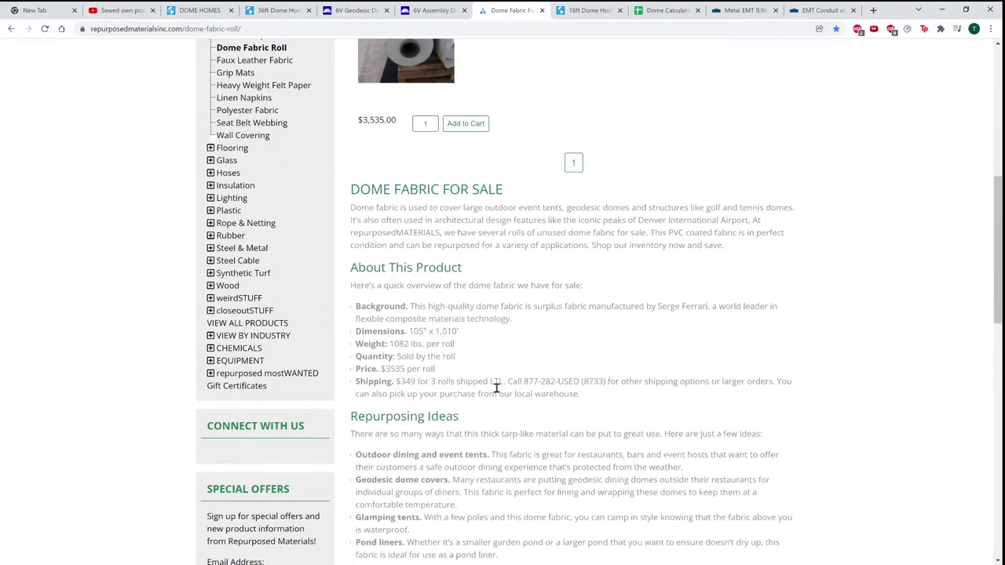
scroll(581, 357, up, 5)
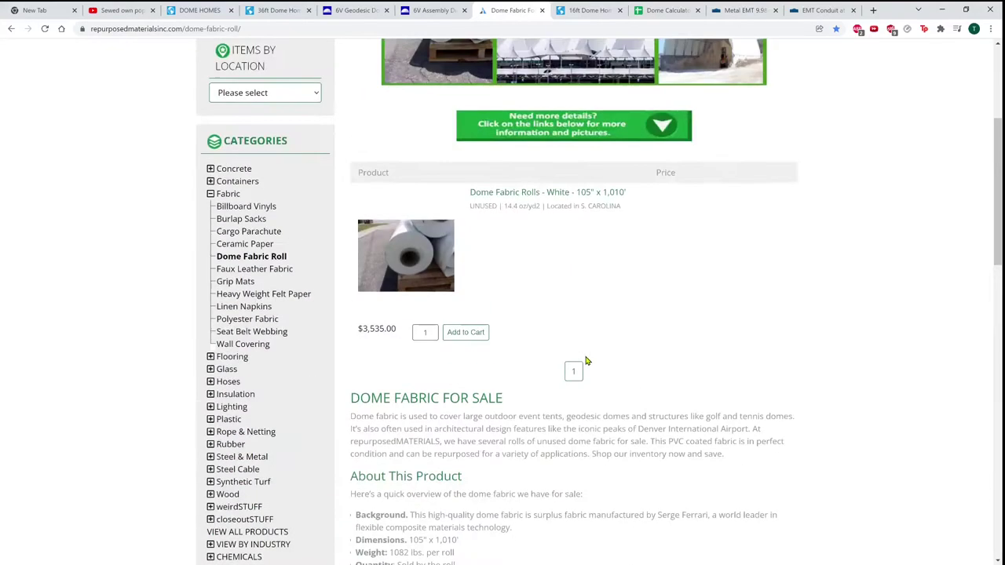
Return to Domerama and switch from the 6V to the 2V Geodesic Dome Calculator, showing its input fields.
click(354, 10)
scroll(502, 311, down, 8)
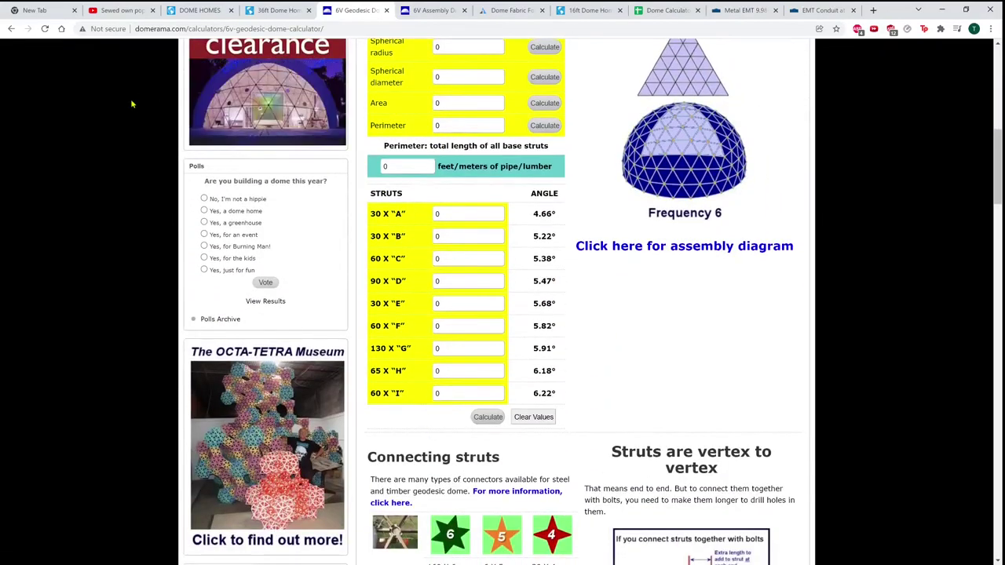
scroll(126, 106, up, 8)
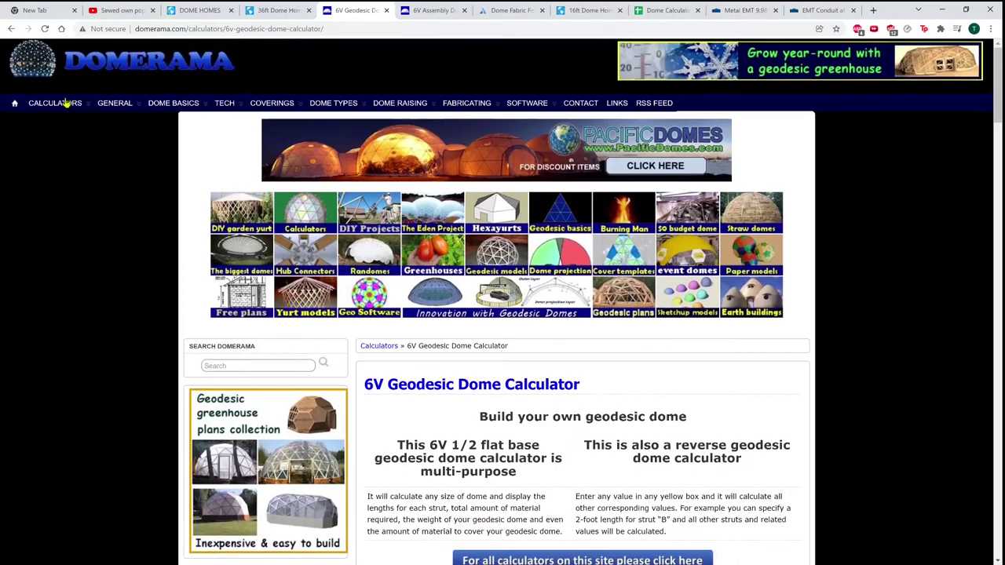
mouse_move(67, 103)
click(49, 144)
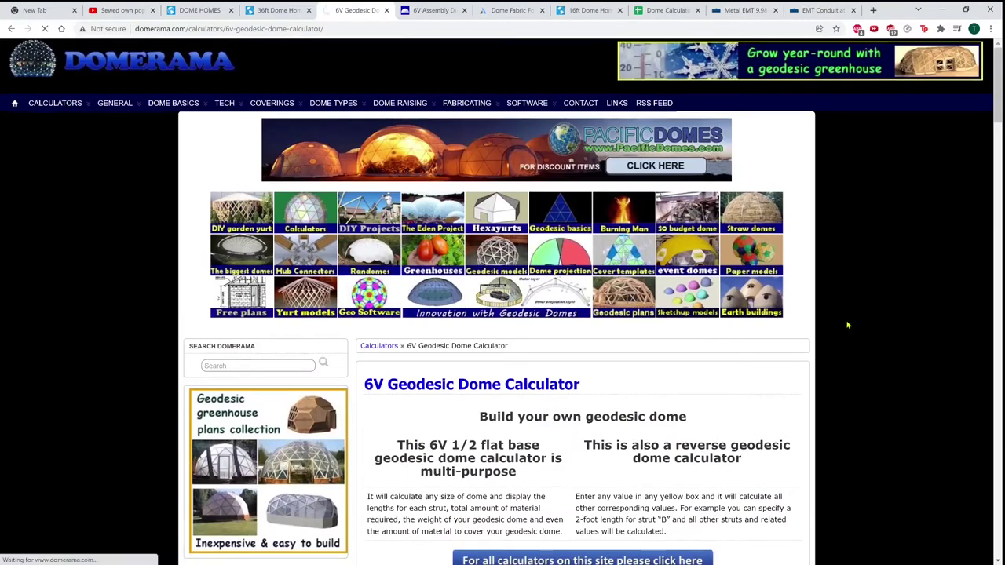
scroll(848, 325, down, 8)
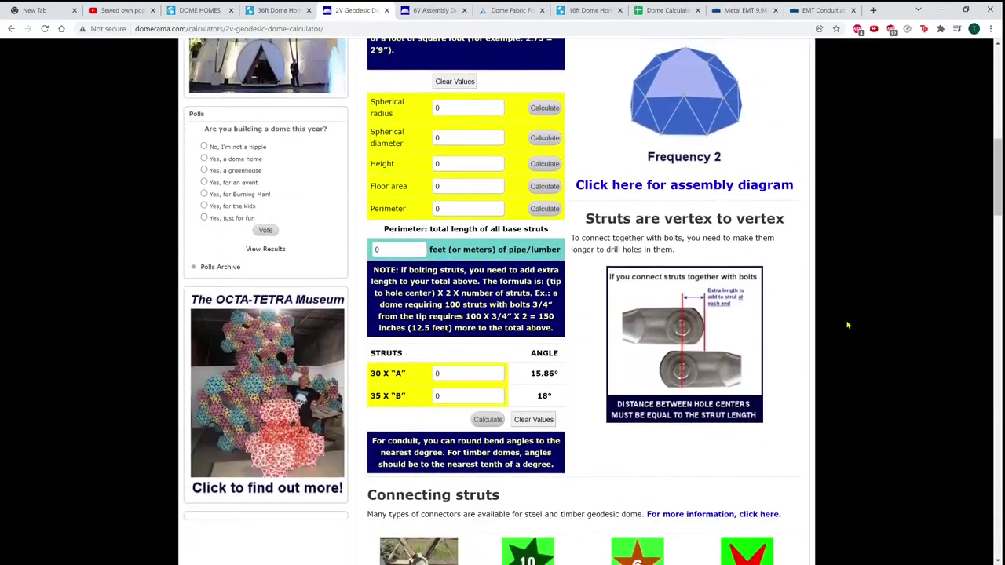
Check the Metal EMT 9.98-ft Conduit listing at Lowe's and return to the 2V dome calculator.
scroll(848, 326, up, 1)
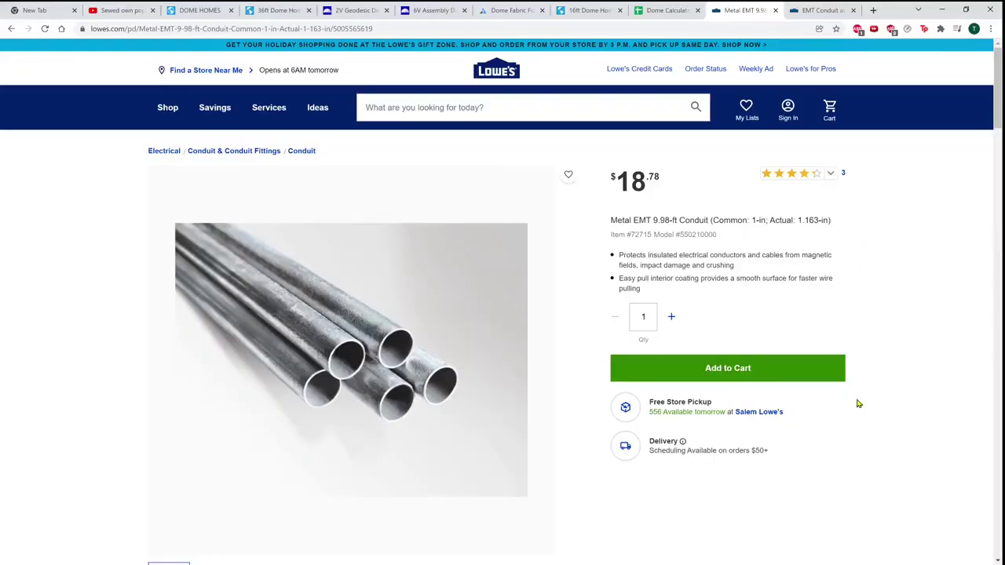
double_click(657, 220)
click(350, 10)
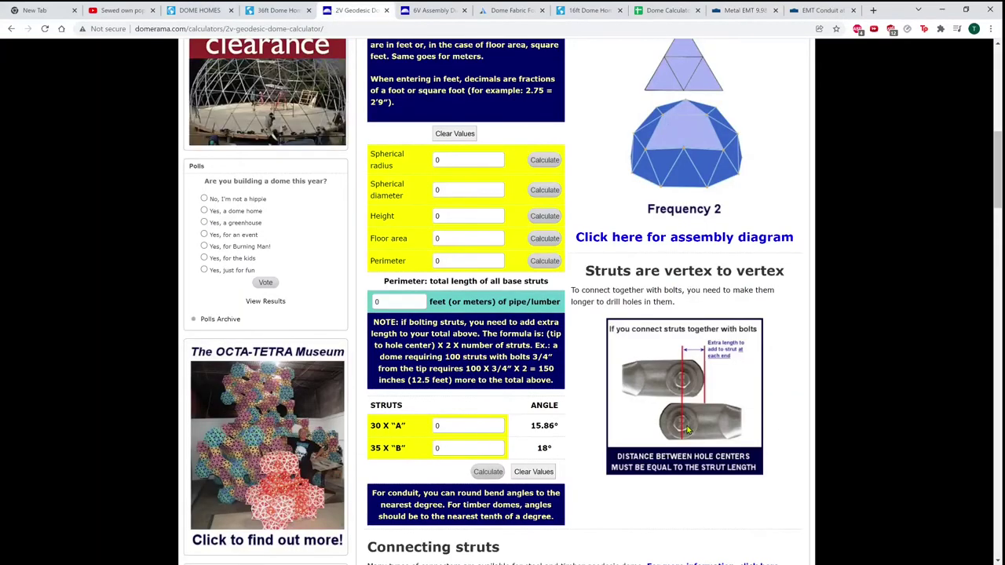
Examine the A and B strut rows in the 2V dome calculator and the tube-cutting note in the Dome Calculator spreadsheet.
drag(384, 448, 403, 479)
click(384, 444)
drag(372, 428, 412, 436)
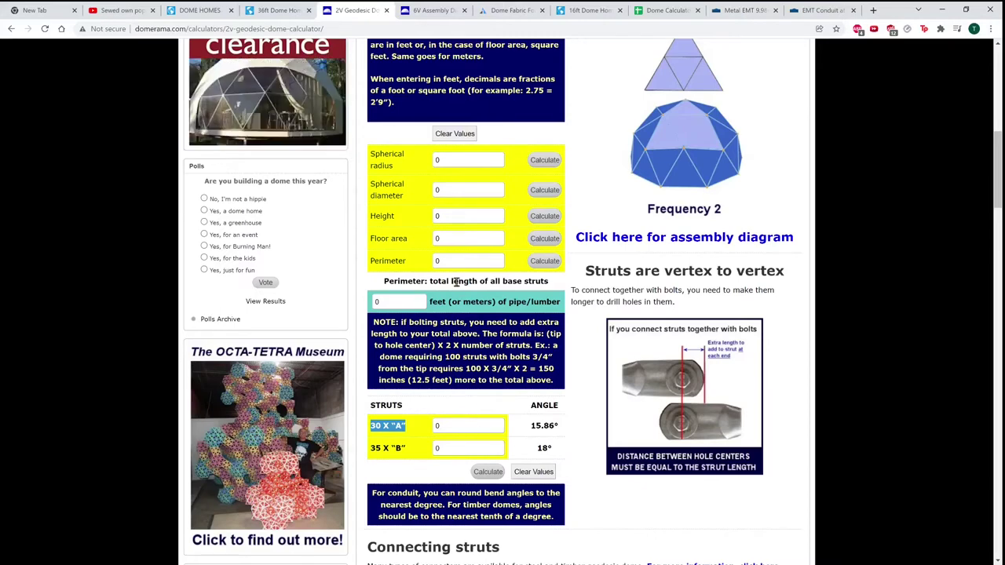
click(665, 376)
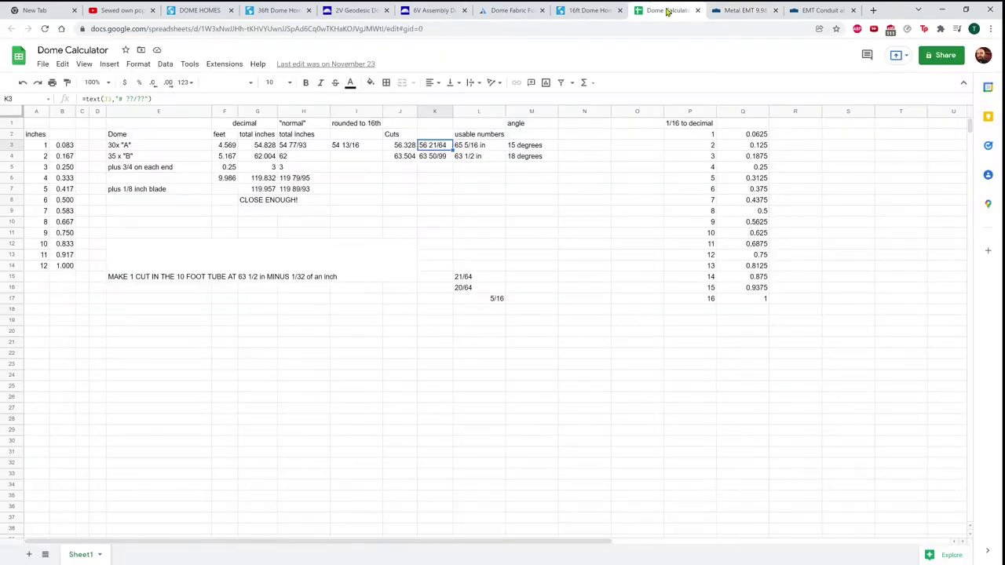
click(667, 10)
click(156, 279)
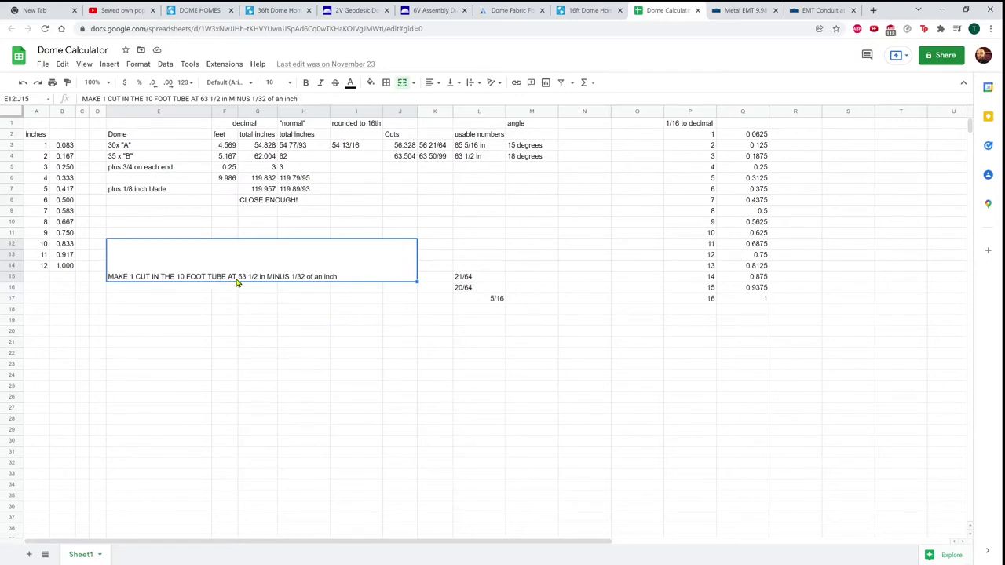
Calculate the 2V dome's dimensions on Domerama from a B strut length of 5 feet.
click(353, 10)
click(492, 474)
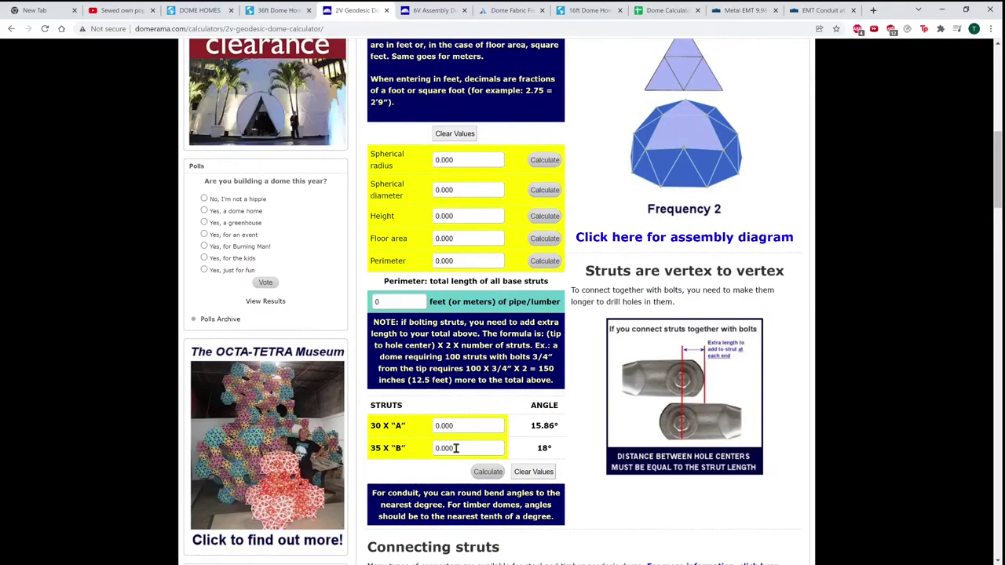
drag(456, 448, 359, 448)
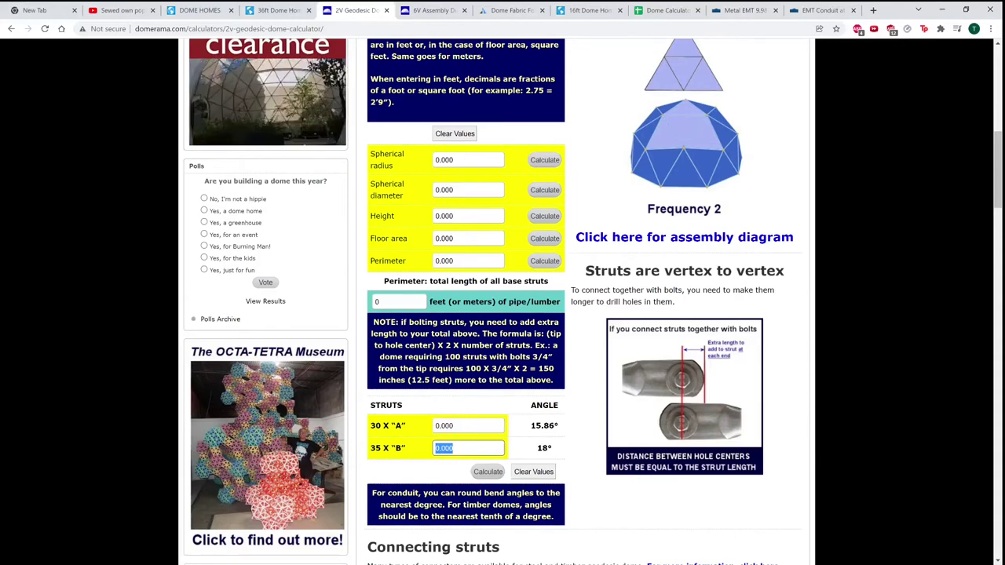
text(5)
click(493, 475)
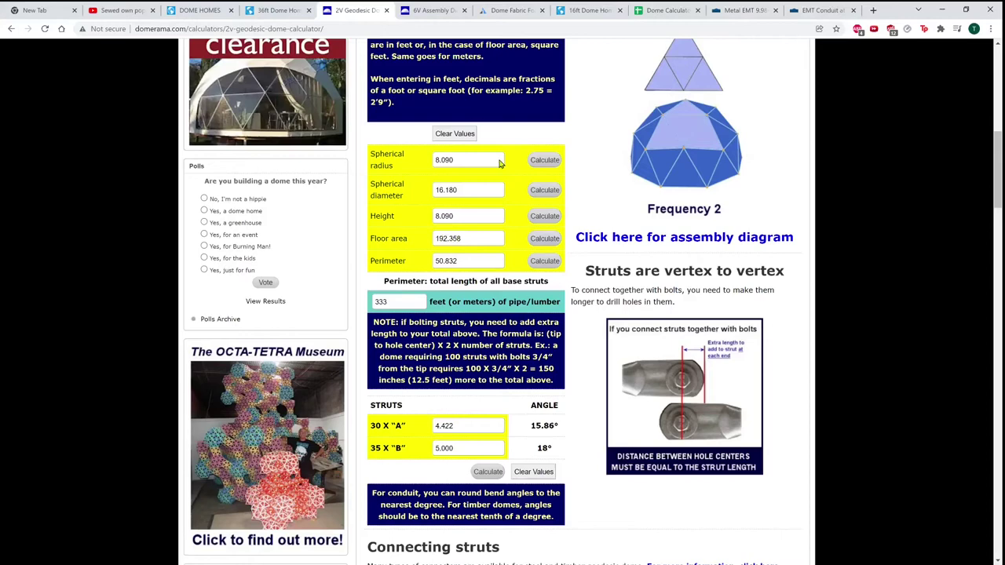
Check the price of the 16ft Dome Home on the Pacific Domes store page.
click(587, 10)
mouse_move(538, 199)
mouse_down()
mouse_move(474, 205)
mouse_move(539, 205)
mouse_up()
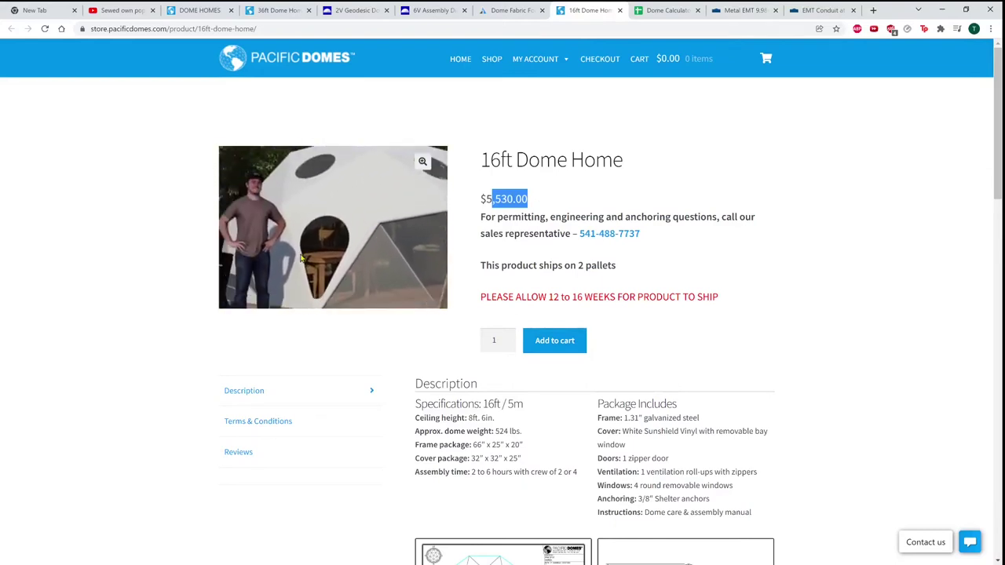
click(561, 211)
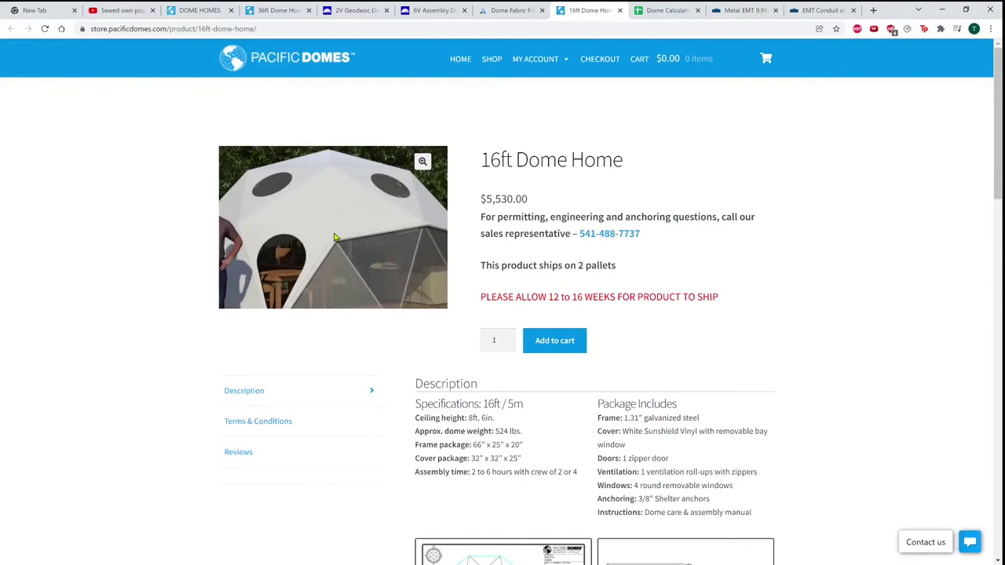
Review the A and B strut rows, the added end length and the cutting note in the Dome Calculator spreadsheet.
key(ctrl+Tab)
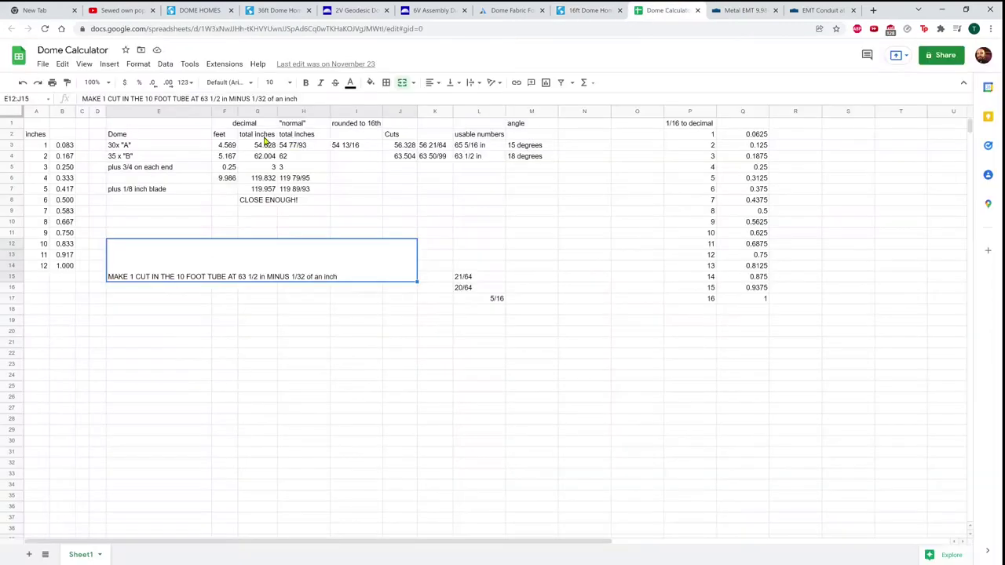
click(119, 144)
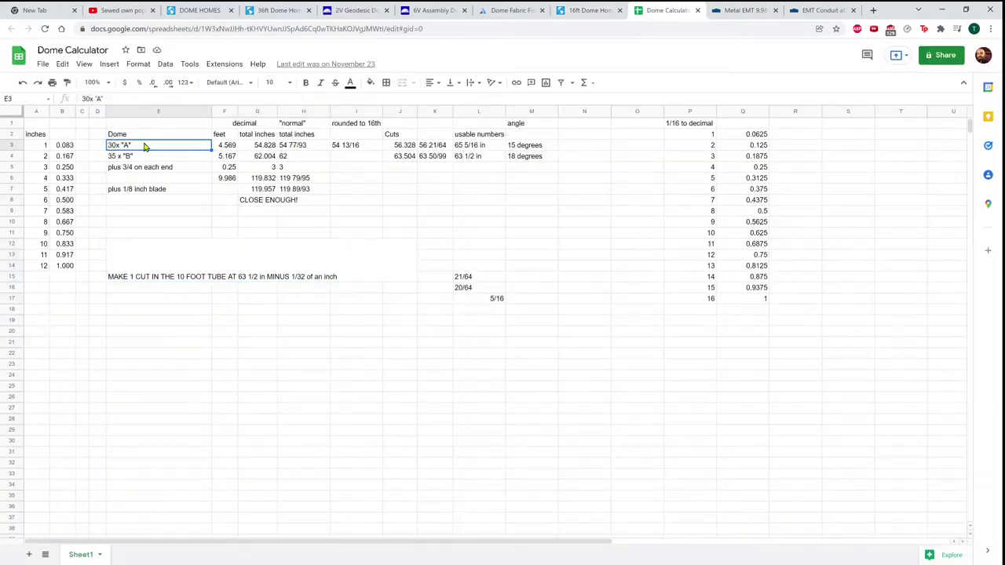
click(118, 159)
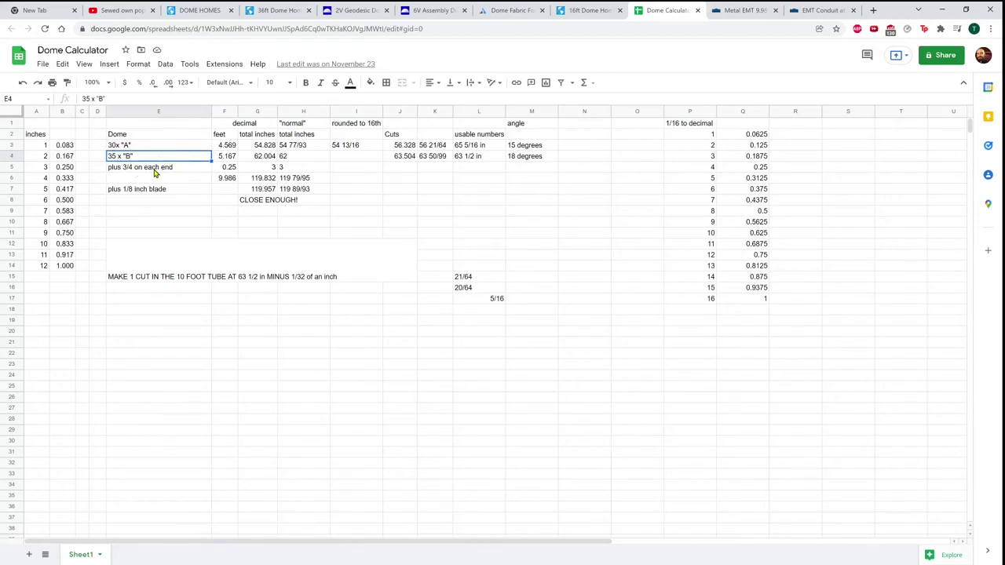
click(271, 169)
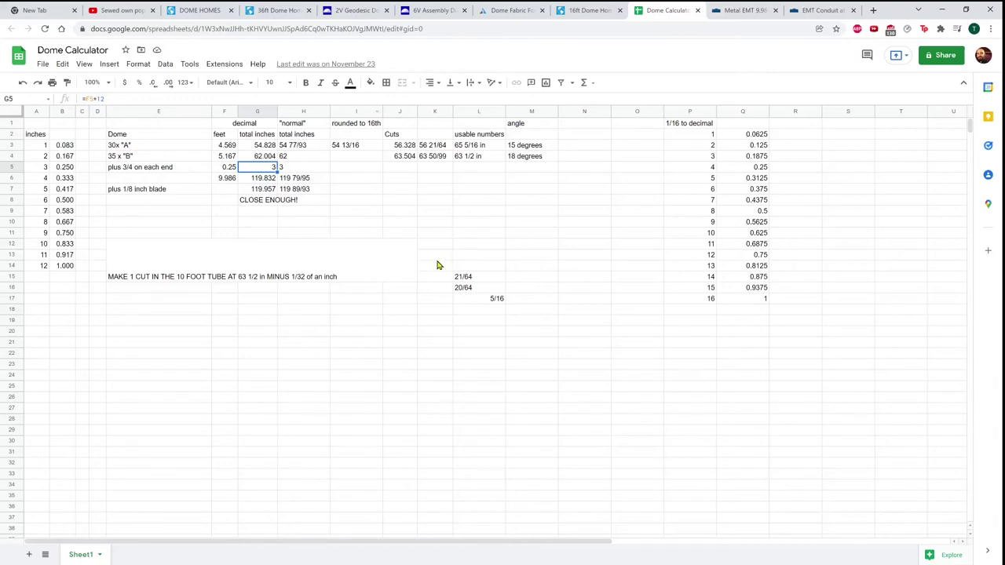
click(207, 278)
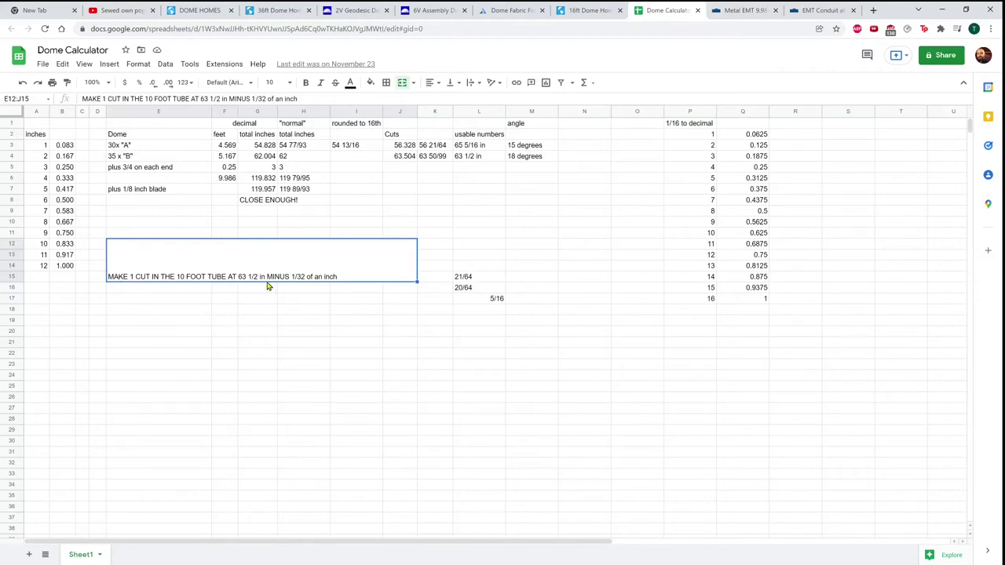
Look over the Lowe's conduit listing and the 2V calculator results, ending on the 16ft Dome Home page for comparison.
key(ctrl+Tab)
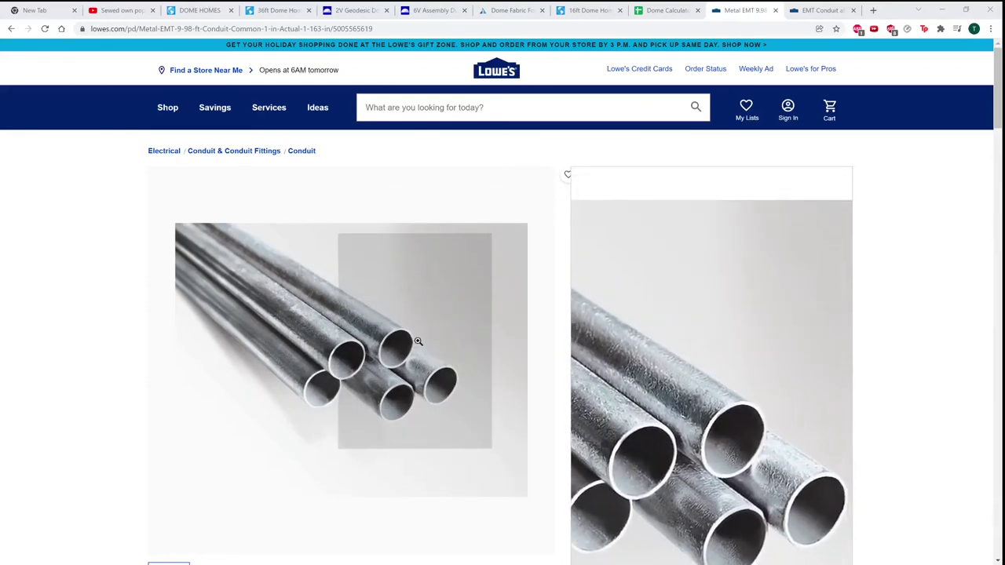
click(358, 11)
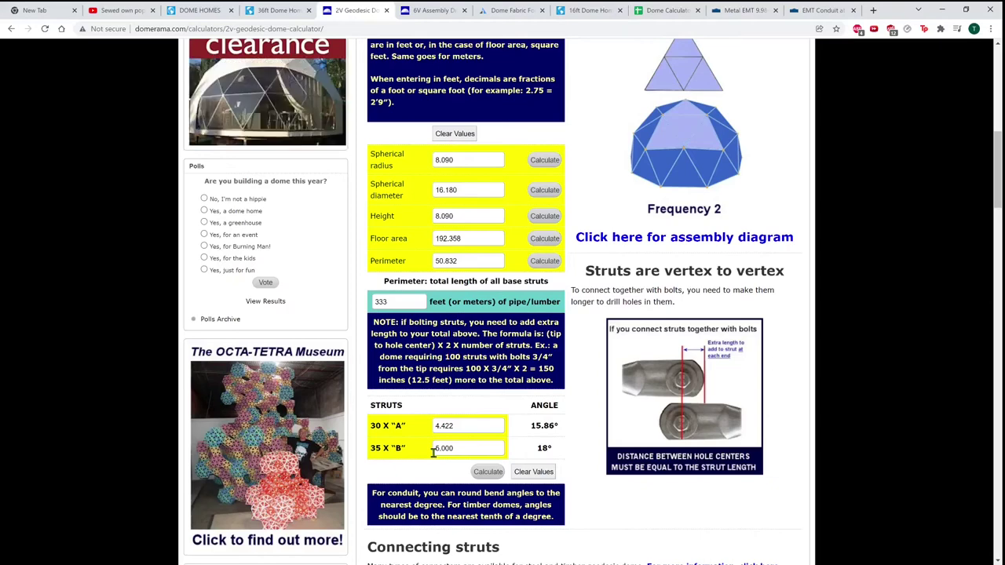
key(ctrl+Tab)
key(ctrl+Tab)
key(ctrl+Tab)
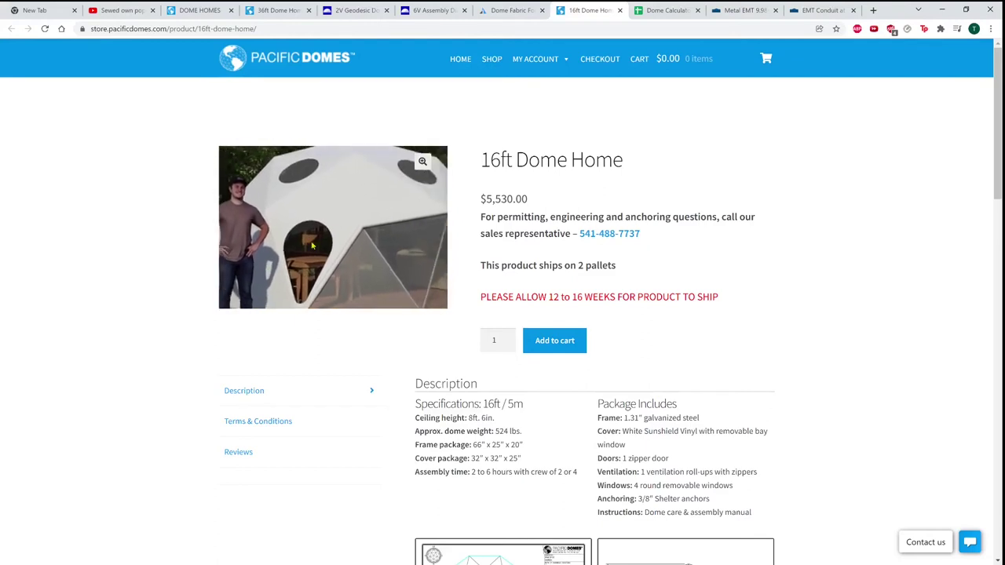
Check the Metal EMT conduit's price at Lowe's, view the cost multiplication in Calculator, and move that window aside.
click(742, 10)
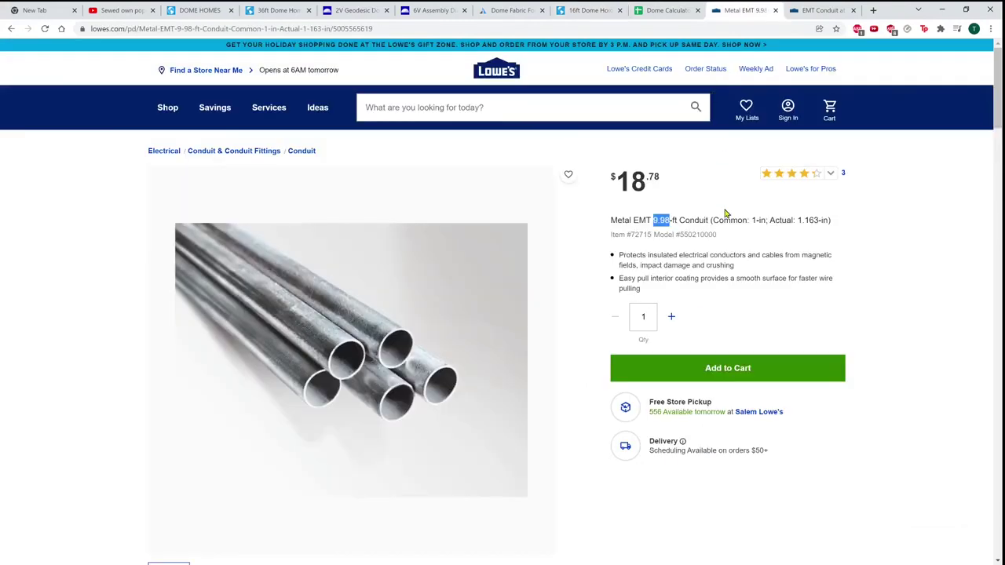
drag(618, 179, 679, 179)
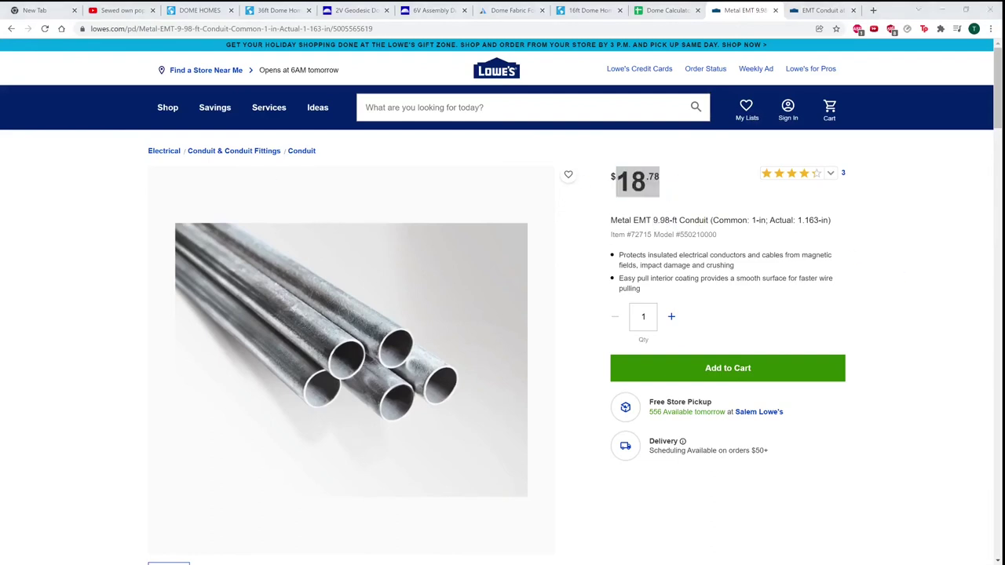
key(alt+Tab)
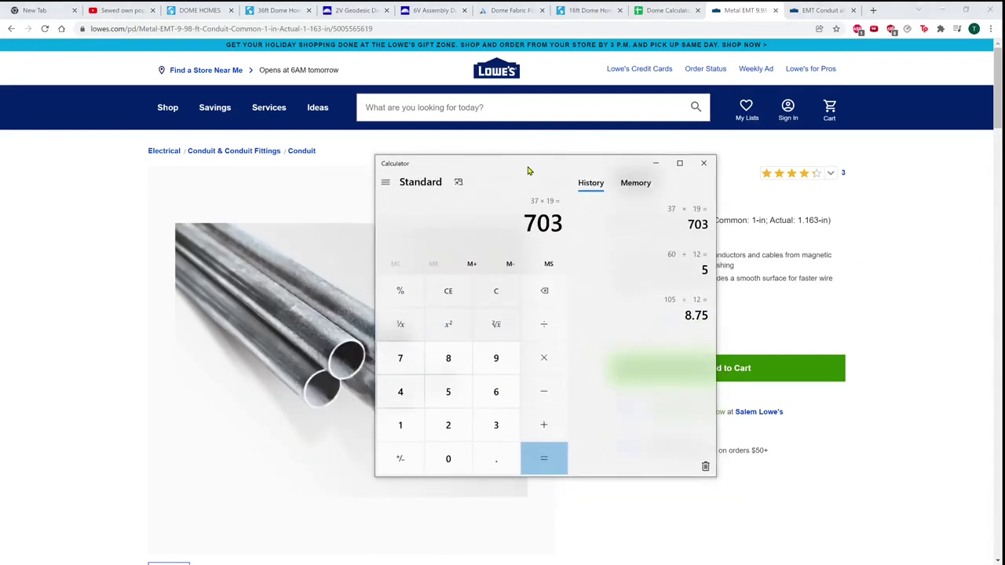
drag(529, 164, 1004, 208)
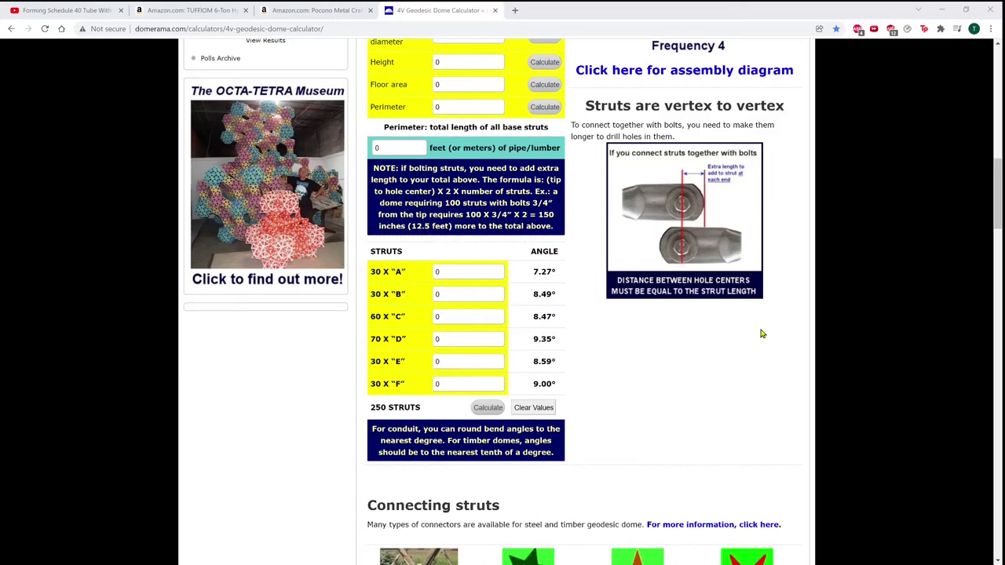
Play a moment of the YouTube video "Forming Schedule 40 Tube With a Press", pause it and look over its page.
click(39, 13)
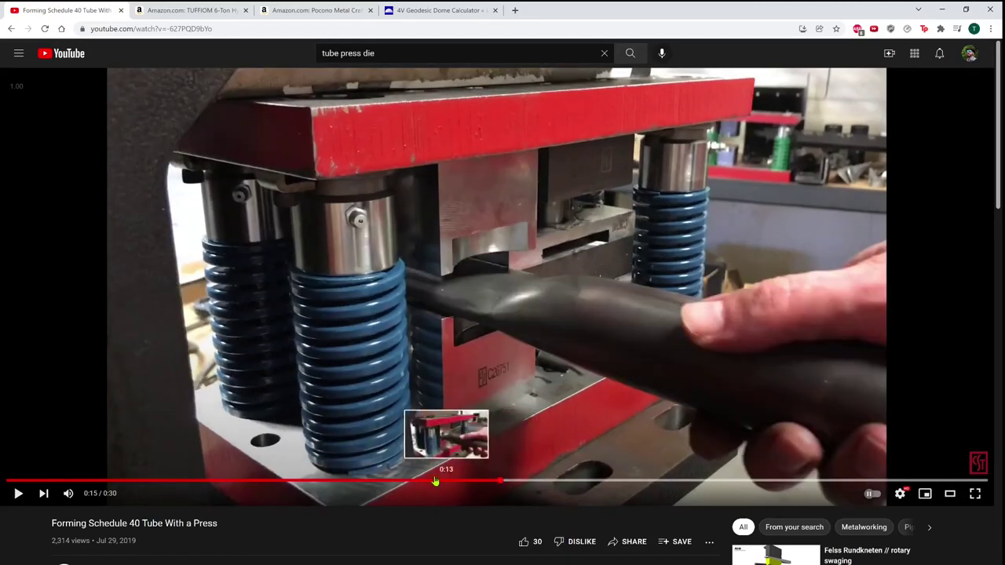
click(521, 411)
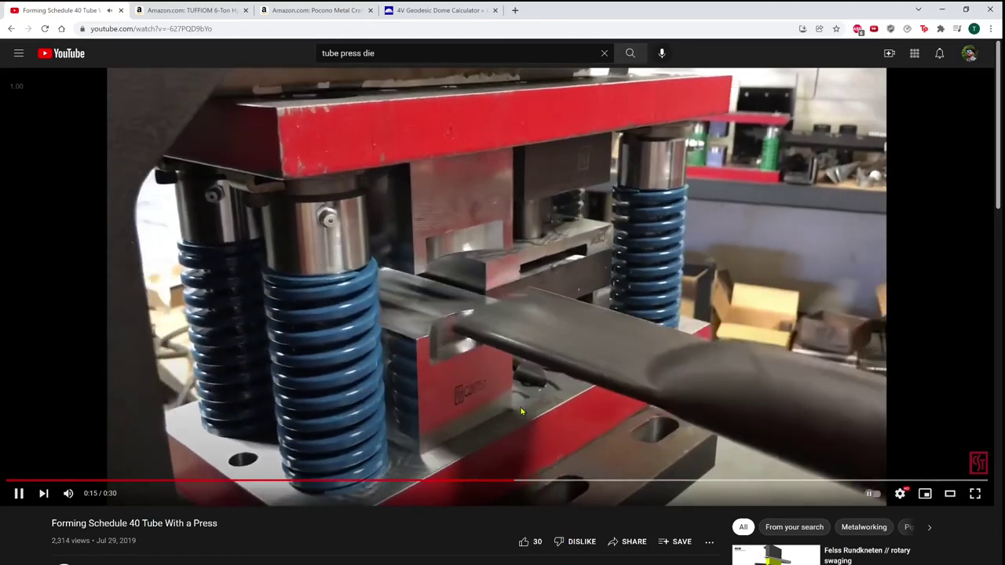
click(518, 410)
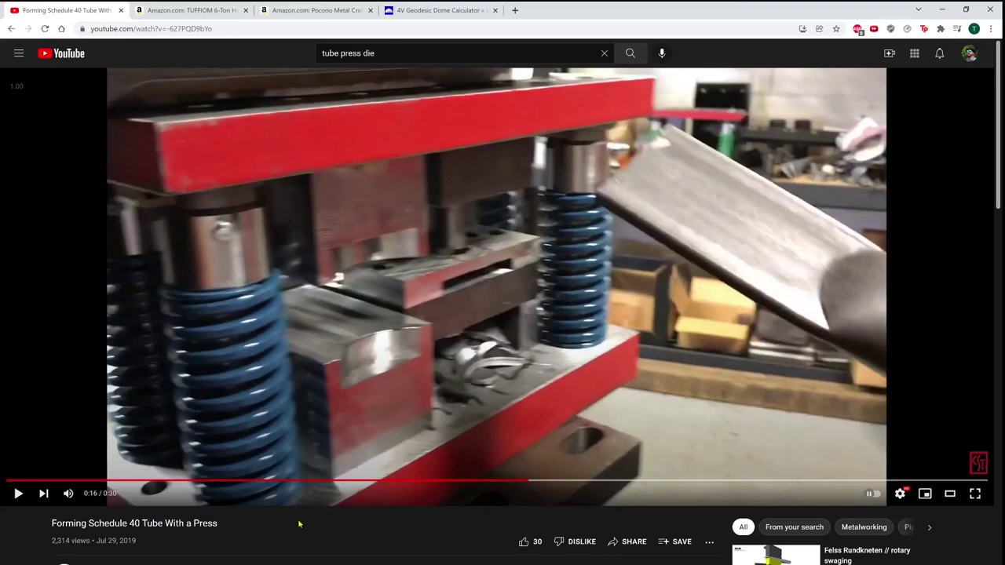
scroll(495, 372, down, 1)
scroll(494, 374, down, 2)
scroll(494, 375, up, 3)
Examine the TUFFIOM 6-Ton Hydraulic Shop Press listing on Amazon.
click(302, 11)
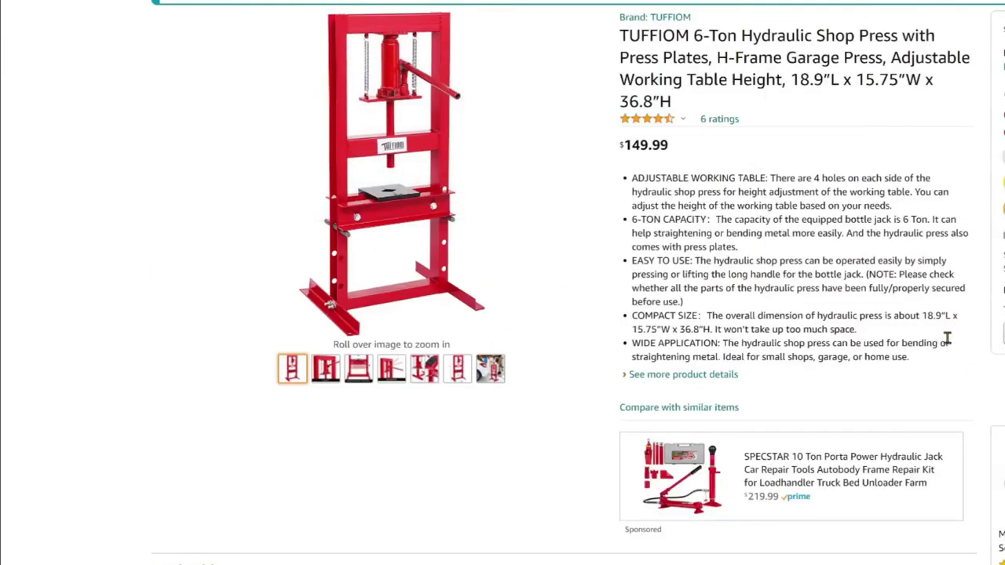
scroll(948, 338, up, 1)
scroll(948, 338, down, 1)
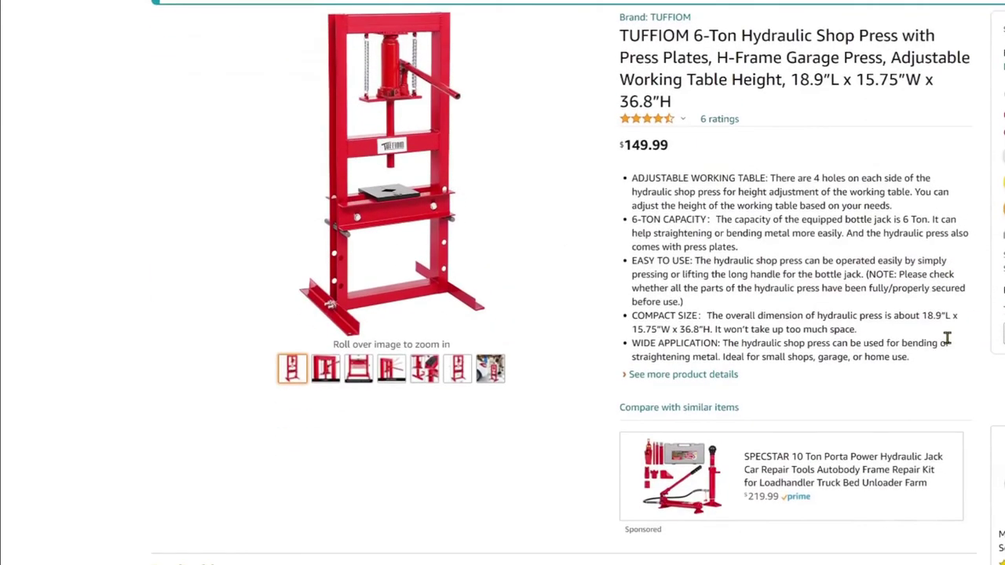